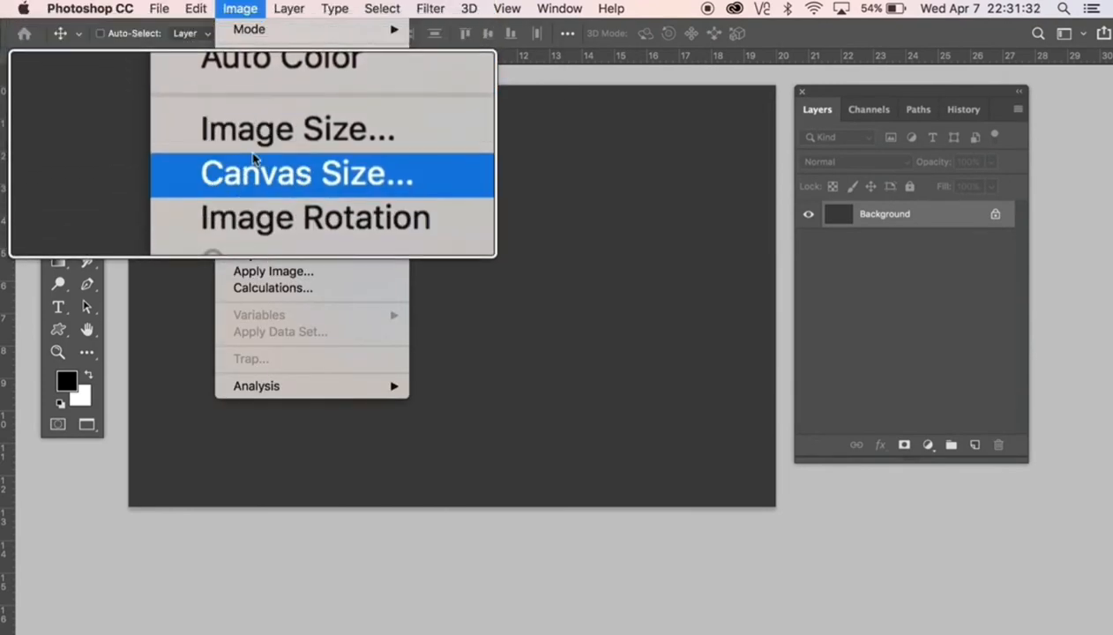
- Check the document's image size, dimensions and resolution settings
{"action": "left_click", "coordinate": [259, 146]}
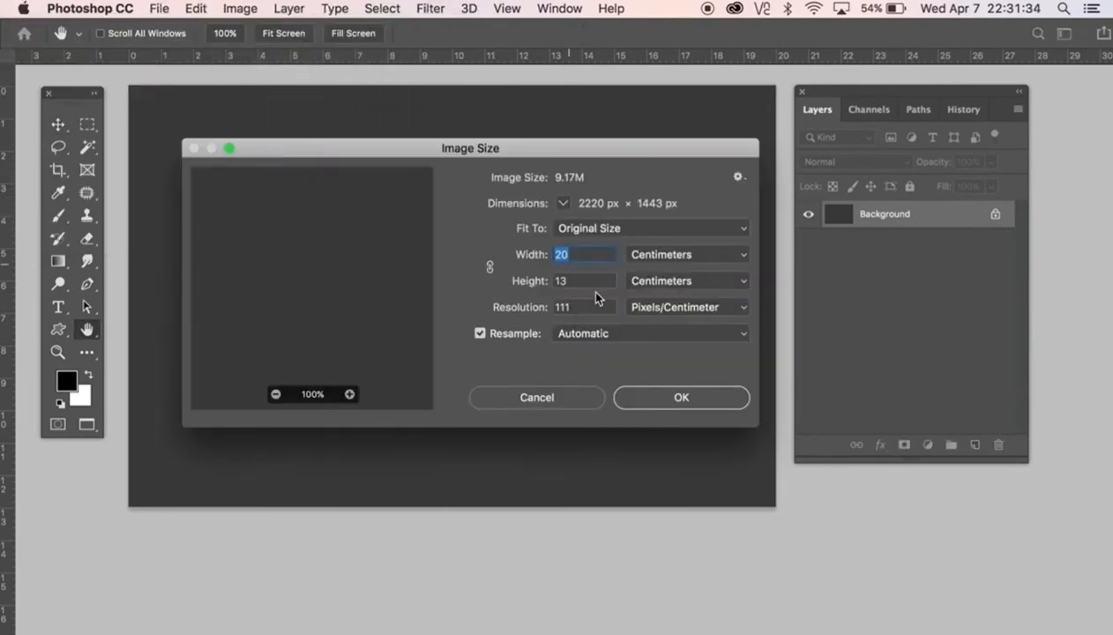
{"action": "key", "text": "alt"}
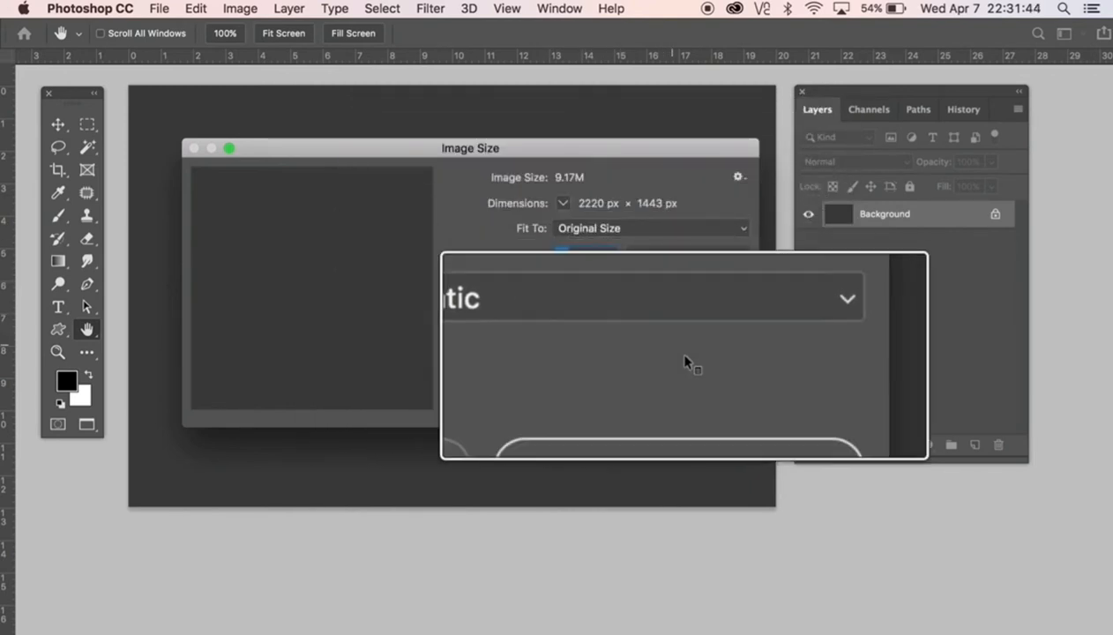
{"action": "left_click", "coordinate": [700, 403]}
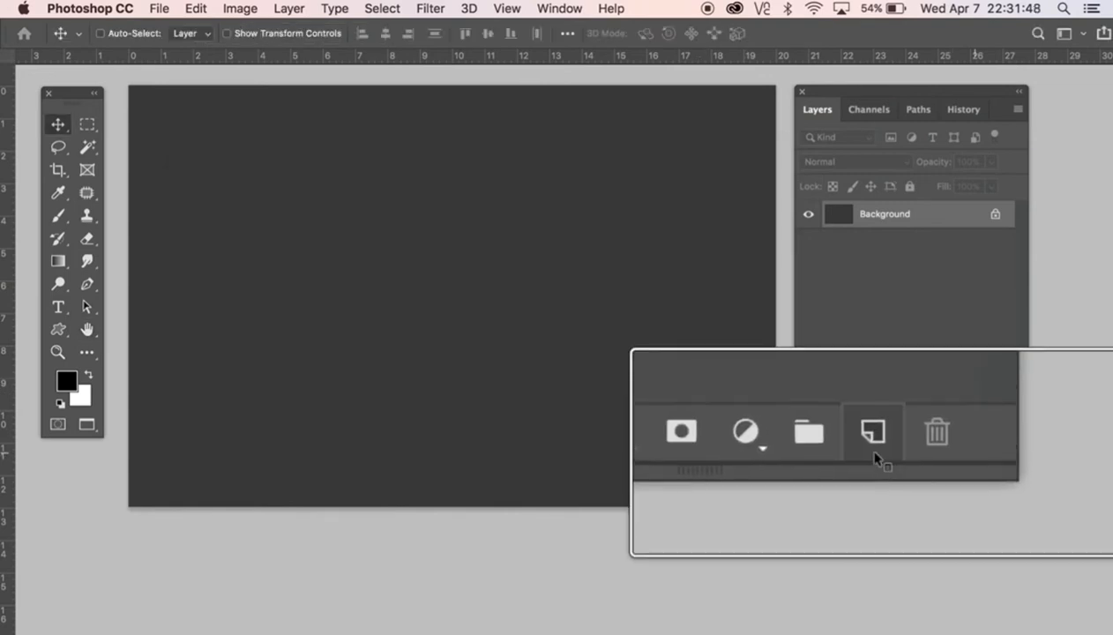
- Add a new layer and set the Custom Shape tool to the hollow hexagon frame shape
{"action": "left_click", "coordinate": [977, 448]}
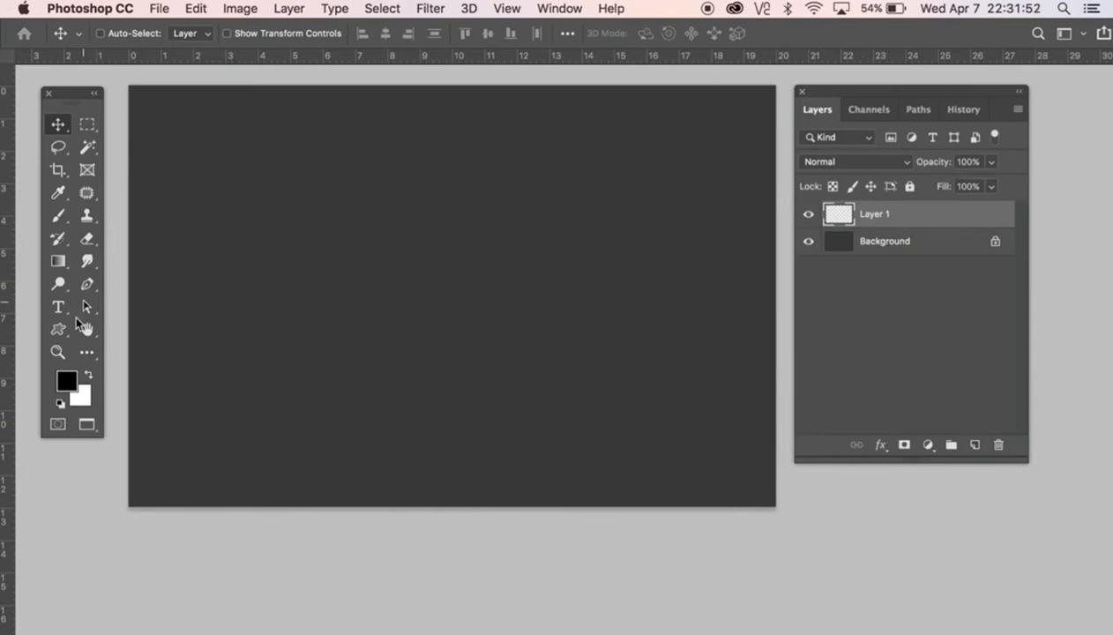
{"action": "left_click", "coordinate": [64, 335]}
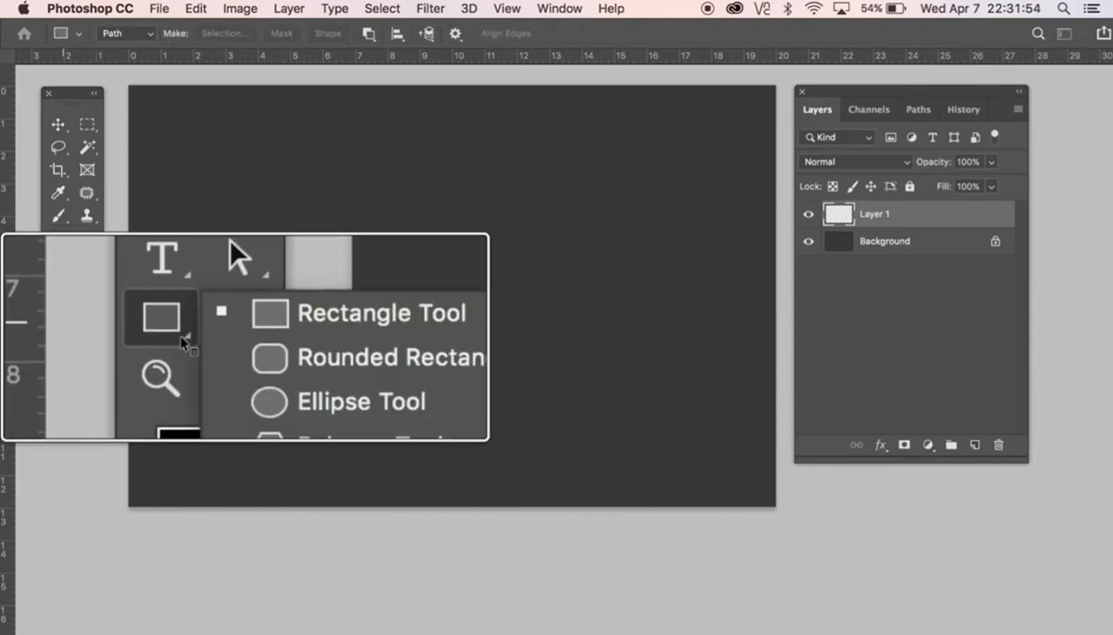
{"action": "left_click", "coordinate": [129, 415]}
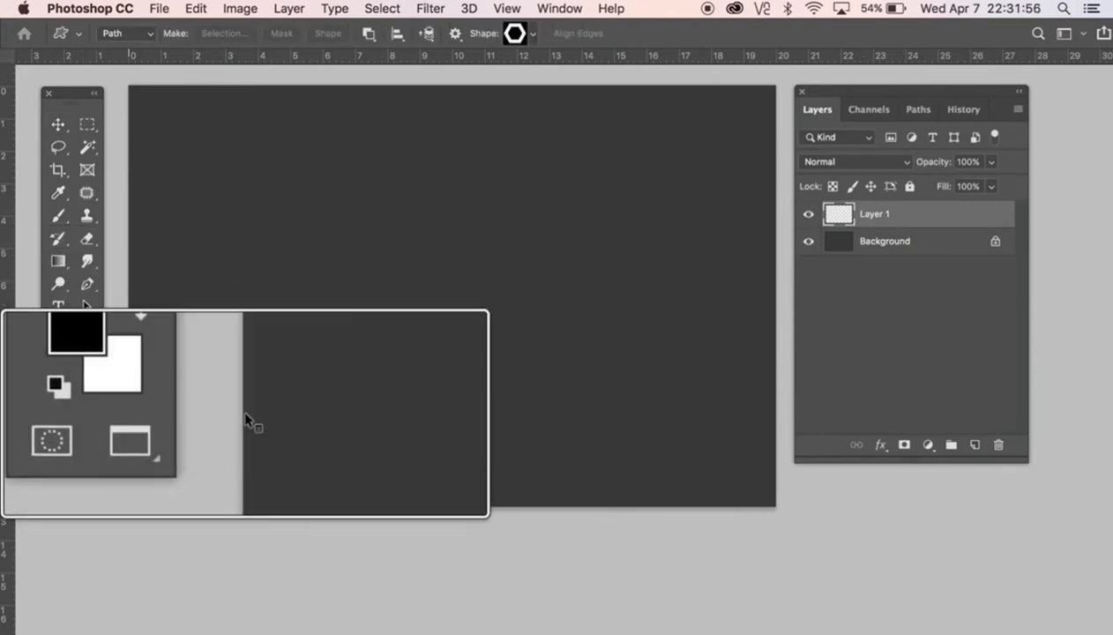
{"action": "left_click", "coordinate": [514, 34]}
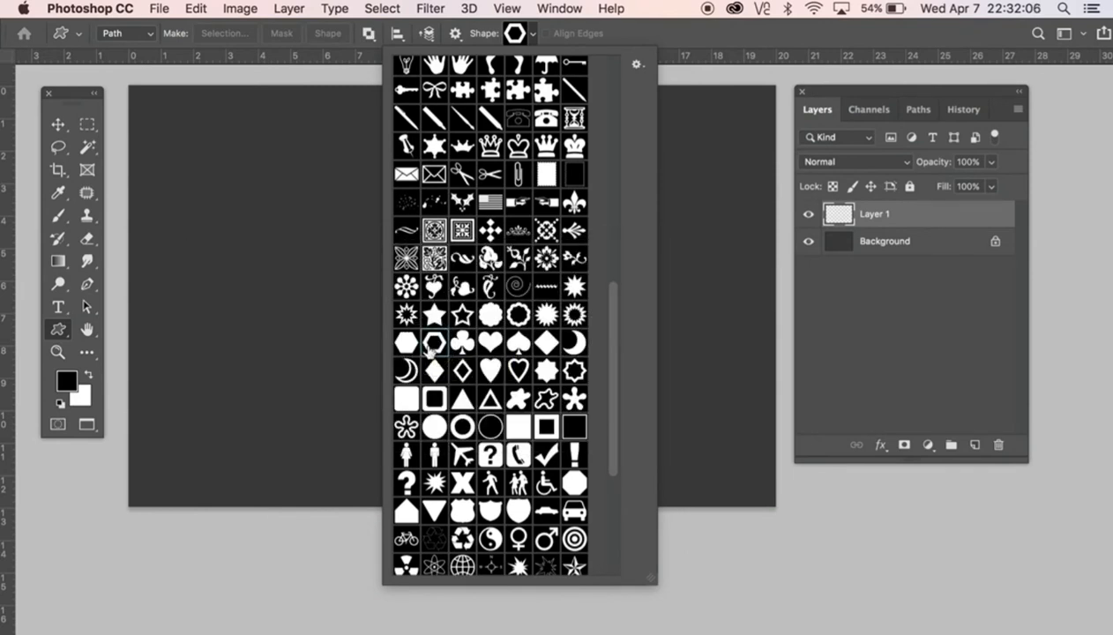
{"action": "double_click", "coordinate": [432, 345]}
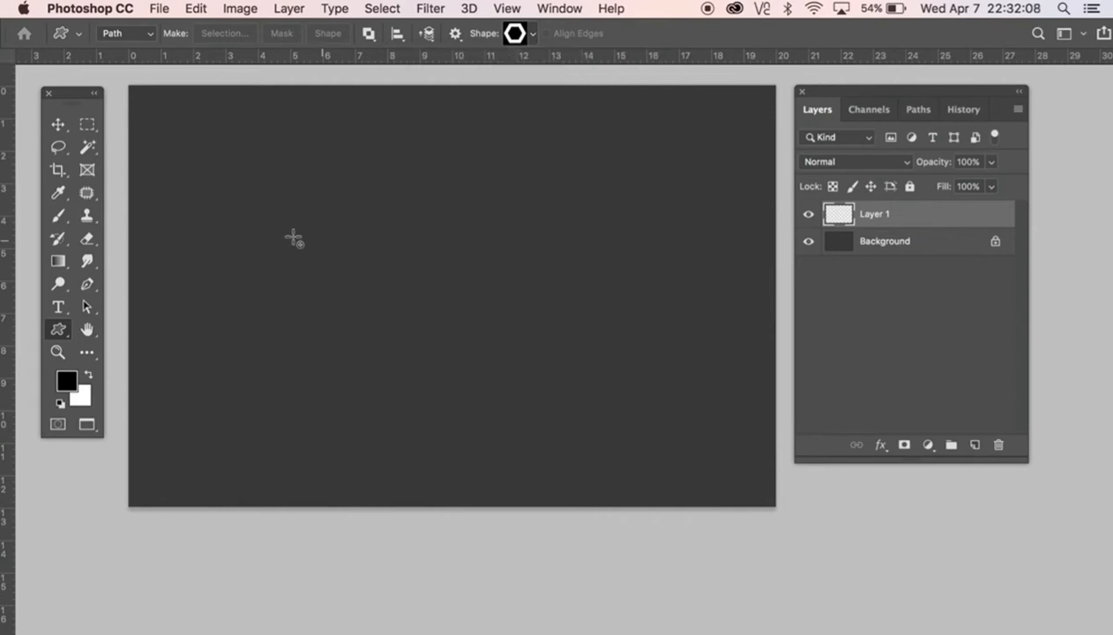
- Draw a hollow hexagon path about 0.6 cm wide near the canvas's upper-left corner and convert it to an anti-aliased selection with 0 px feather
{"action": "left_click", "coordinate": [147, 111]}
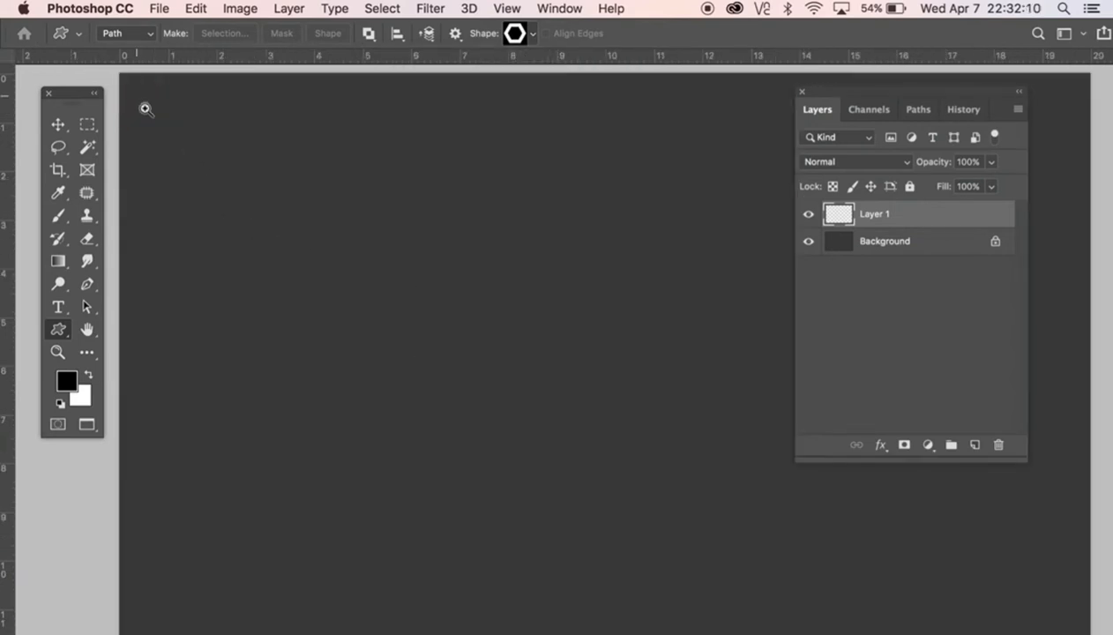
{"action": "scroll", "coordinate": [205, 181], "scroll_direction": "up", "scroll_amount": 3}
{"action": "scroll", "coordinate": [205, 180], "scroll_direction": "left", "scroll_amount": 2}
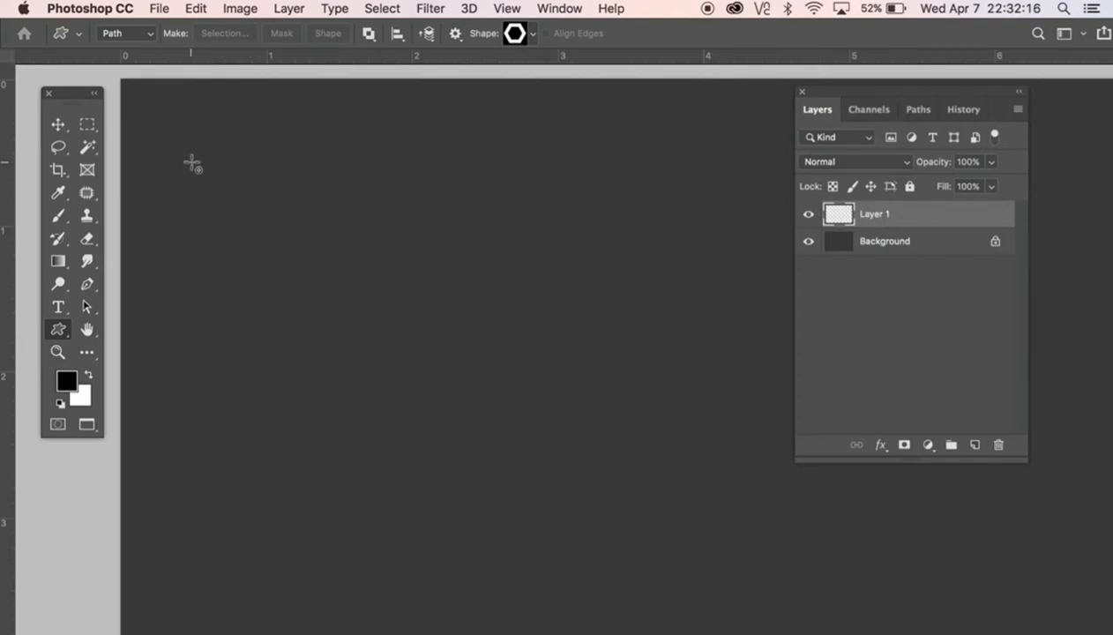
{"action": "left_click_drag", "start_coordinate": [194, 166], "coordinate": [283, 316]}
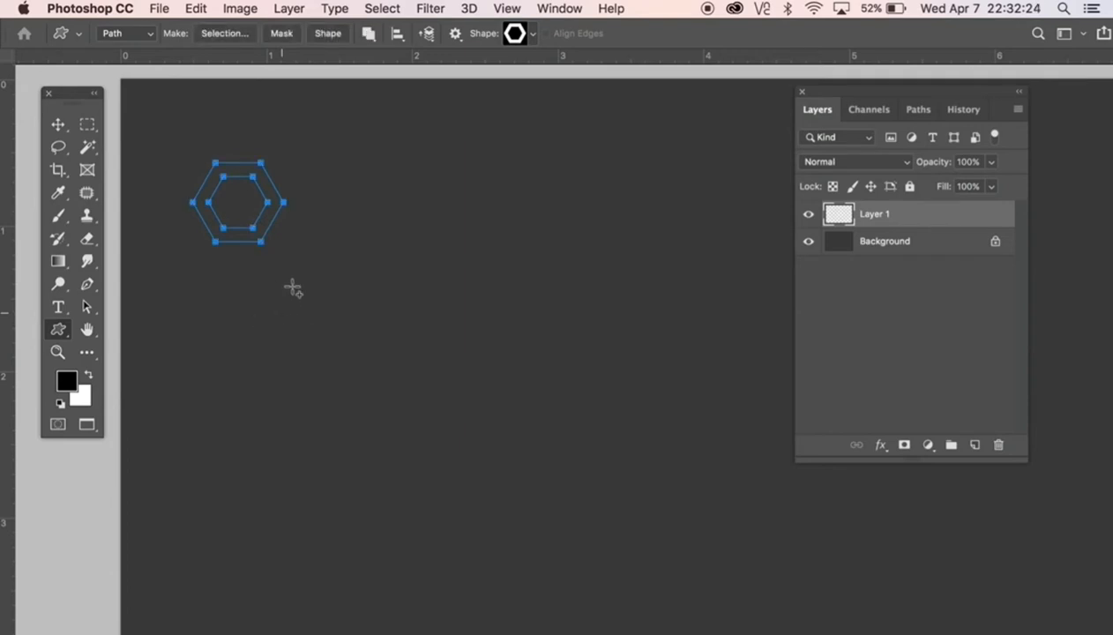
{"action": "left_click", "coordinate": [220, 34]}
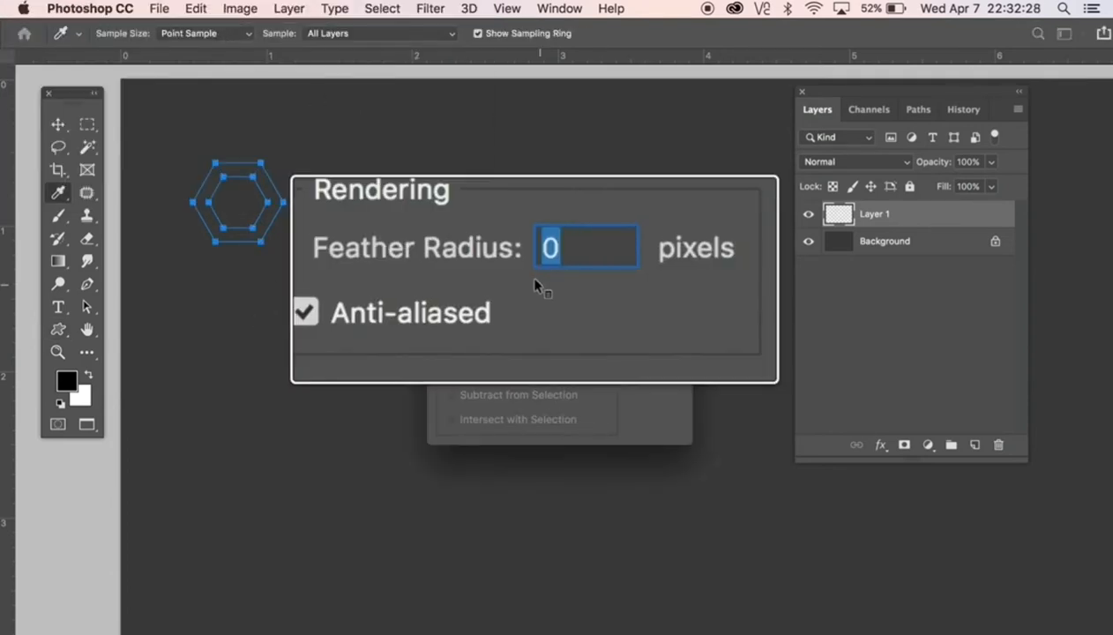
{"action": "left_click", "coordinate": [658, 257]}
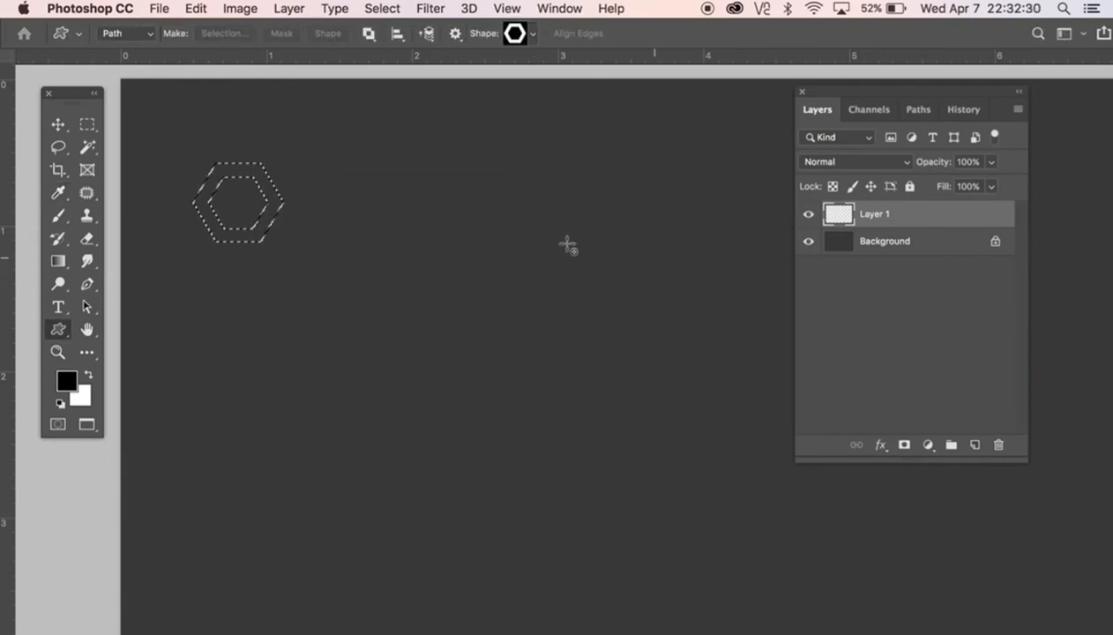
- Fill the hexagon selection with the black foreground color at 100% opacity and deselect it
{"action": "left_click", "coordinate": [196, 8]}
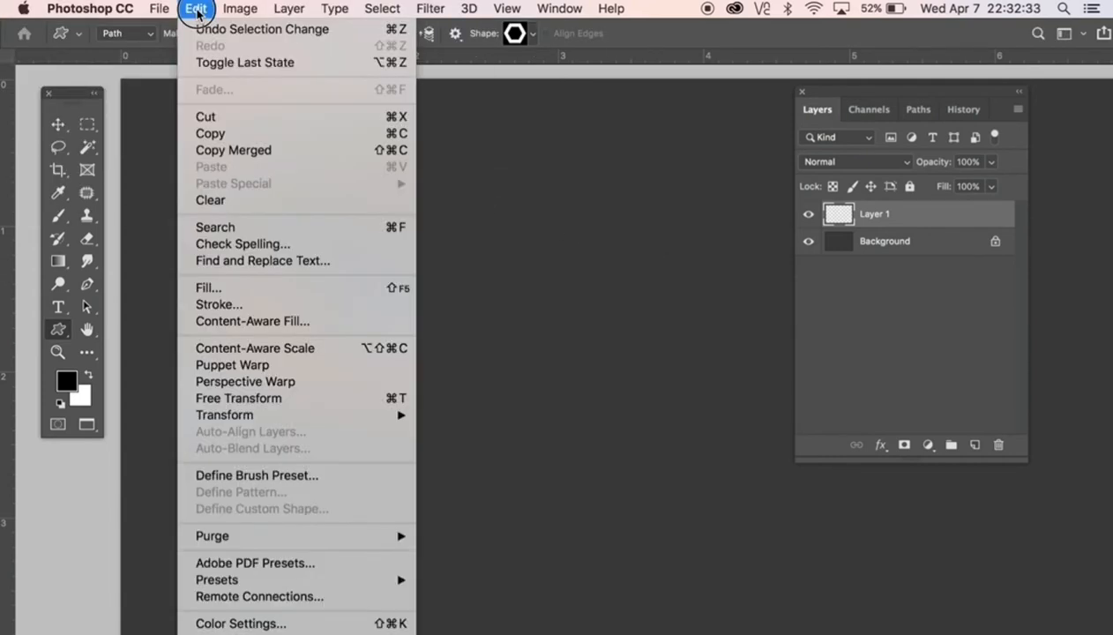
{"action": "left_click", "coordinate": [208, 288]}
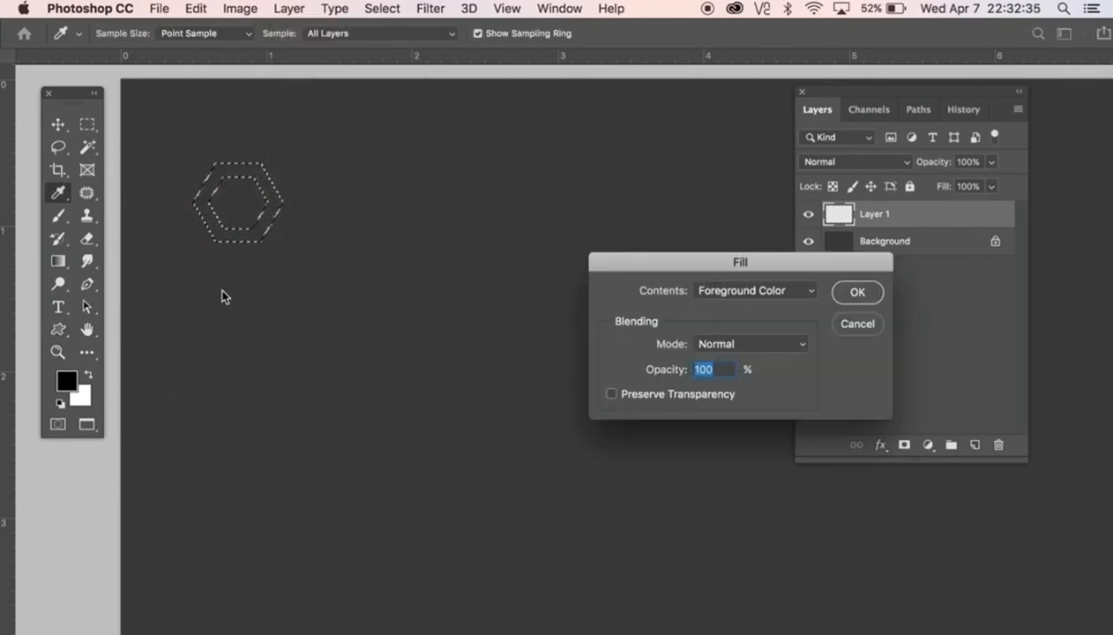
{"action": "left_click", "coordinate": [856, 293]}
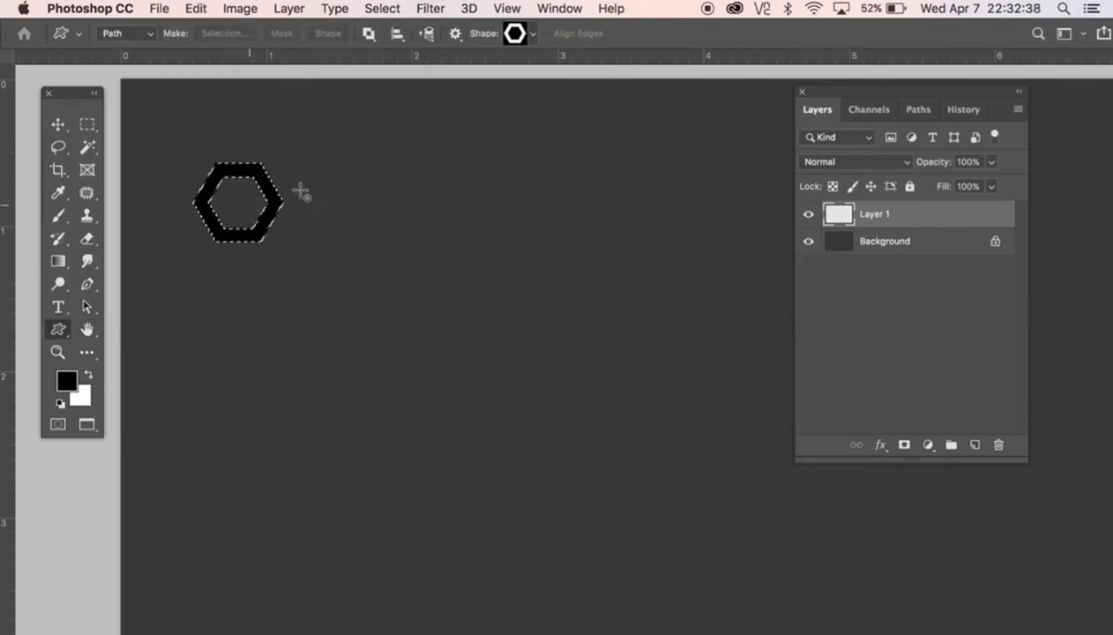
{"action": "left_click", "coordinate": [390, 9]}
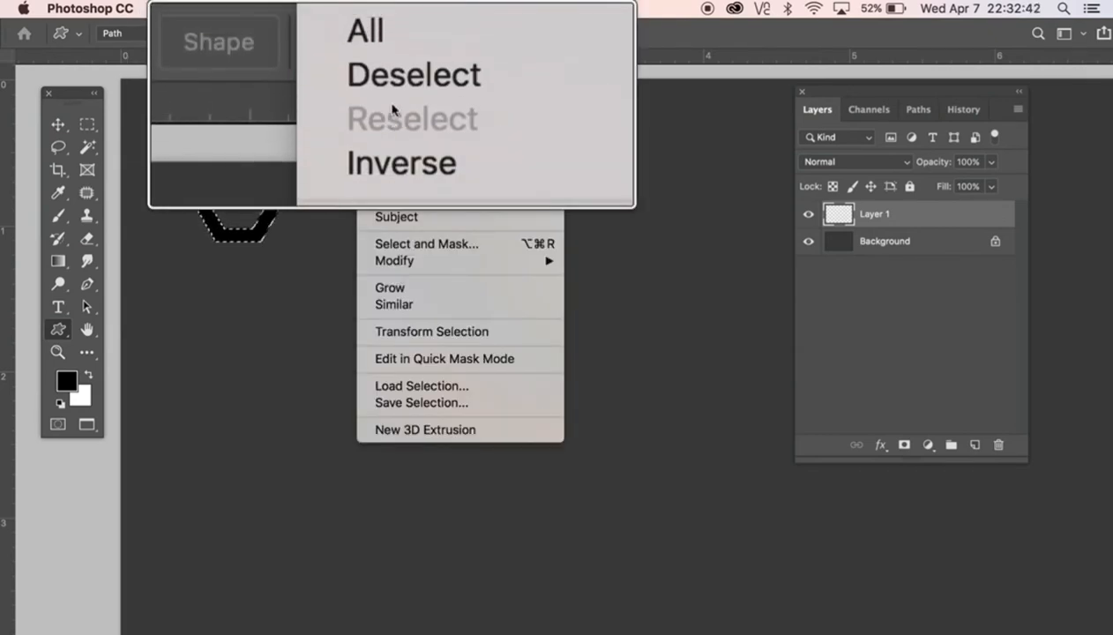
{"action": "left_click", "coordinate": [392, 46]}
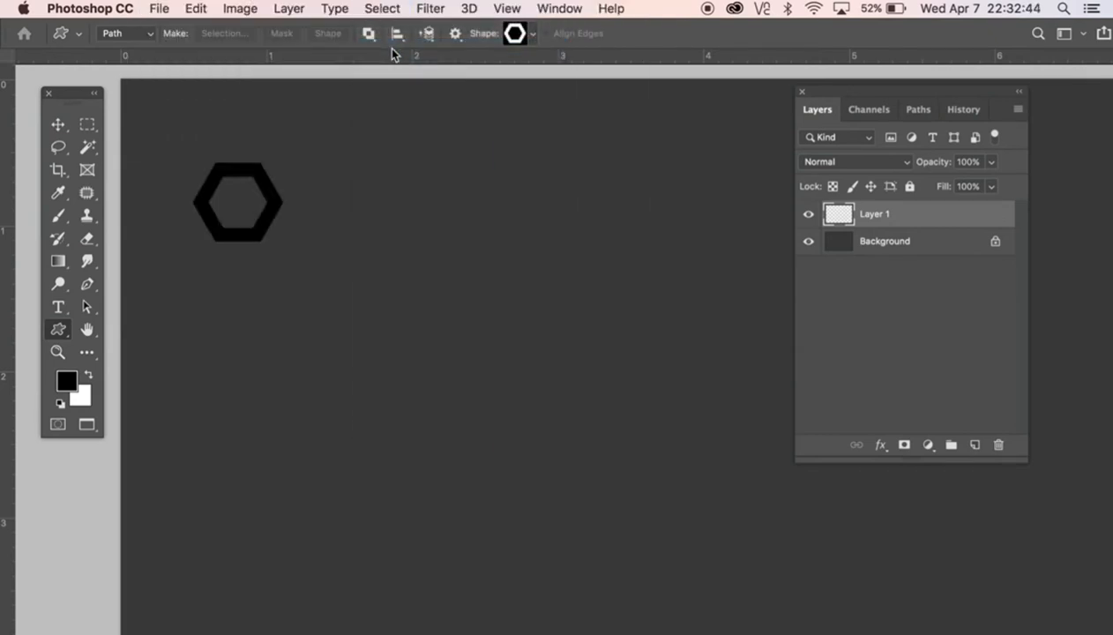
- Duplicate the hexagon twice to form a three-cell honeycomb cluster and merge the three hexagon layers
{"action": "left_click", "coordinate": [60, 129]}
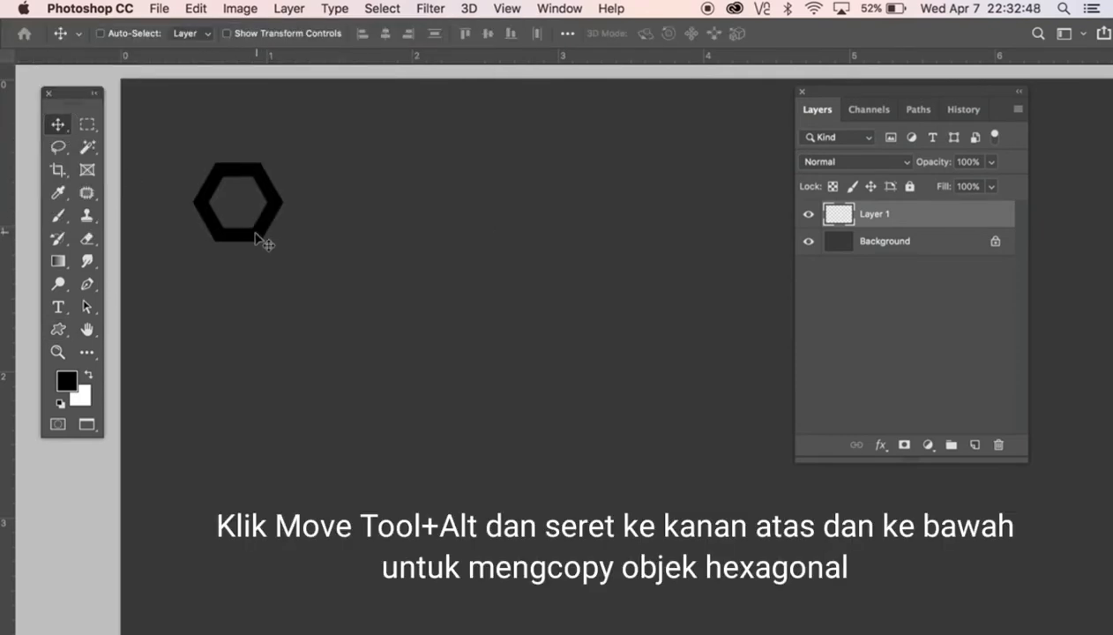
{"action": "left_click_drag", "start_coordinate": [240, 244], "coordinate": [304, 281]}
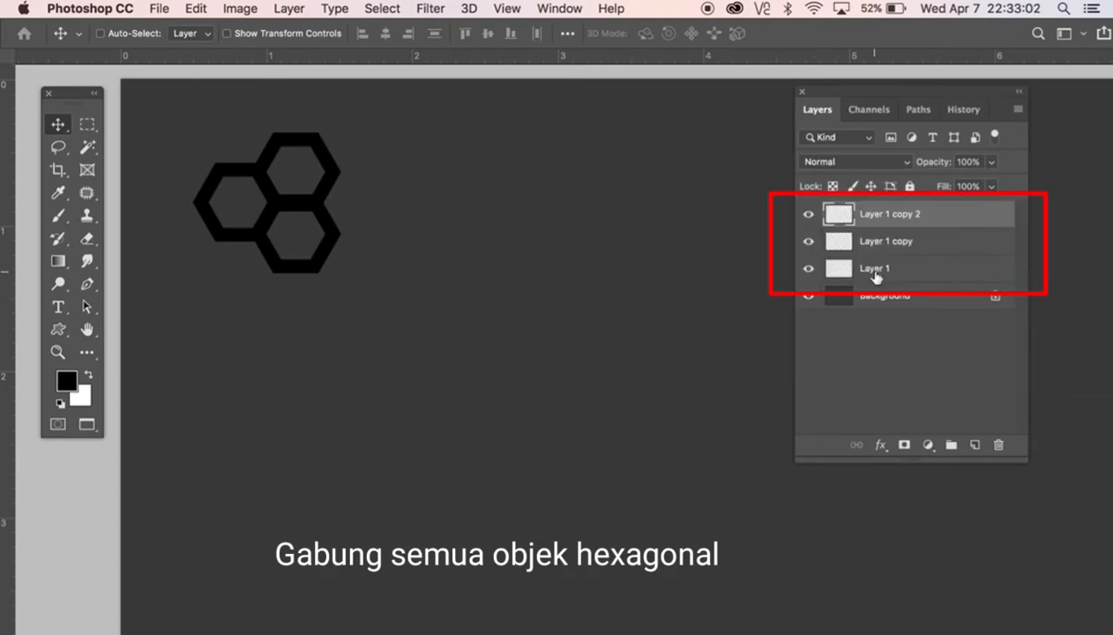
{"action": "left_click", "coordinate": [876, 268], "text": "shift"}
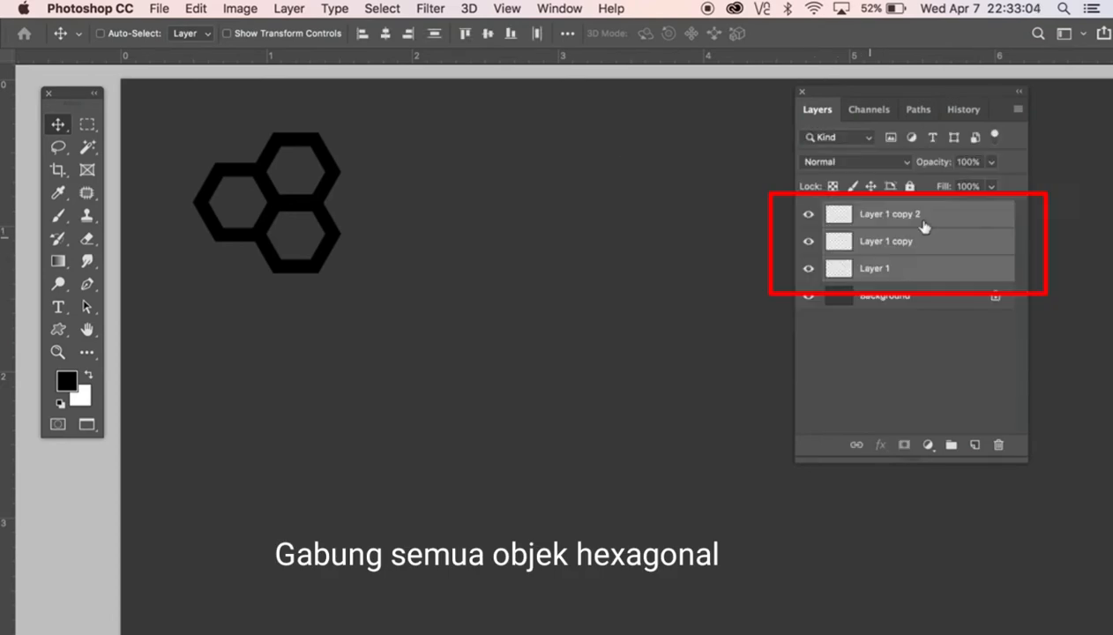
{"action": "left_click", "coordinate": [1016, 109]}
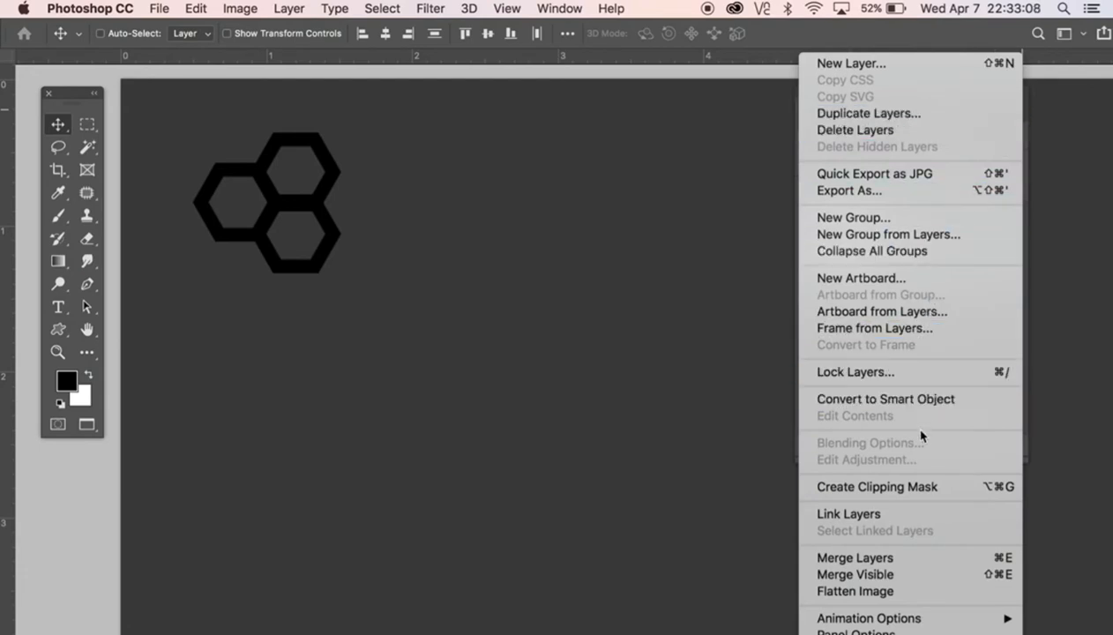
{"action": "left_click", "coordinate": [884, 561]}
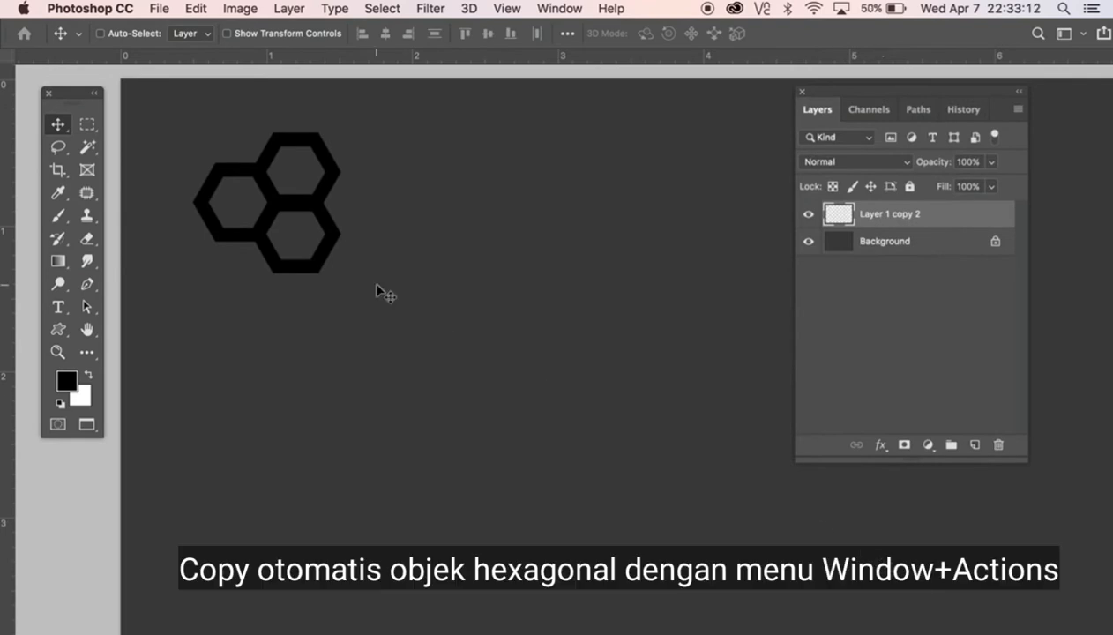
- Record a new action named Action 3 in Set 1 that copies the hexagon cluster directly to its right
{"action": "left_click", "coordinate": [556, 9]}
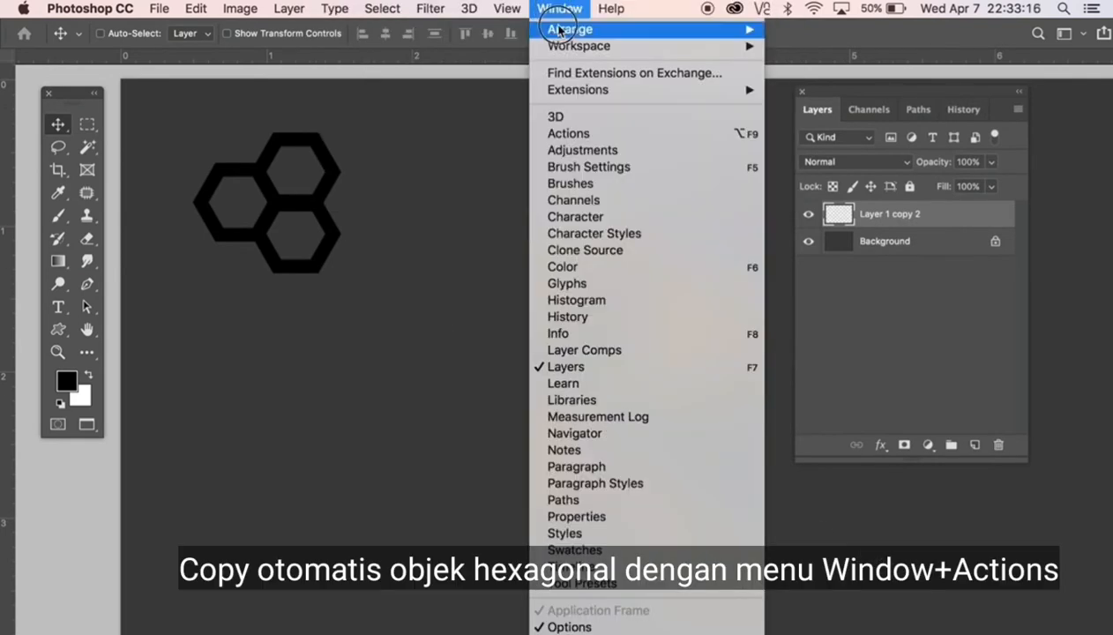
{"action": "left_click", "coordinate": [572, 134]}
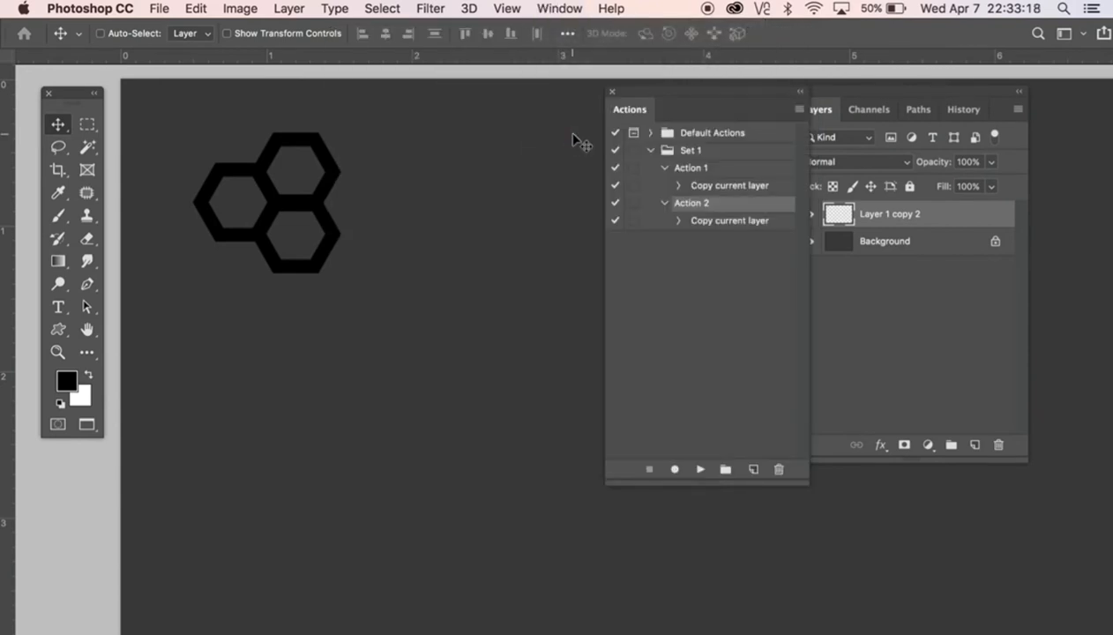
{"action": "left_click", "coordinate": [652, 152]}
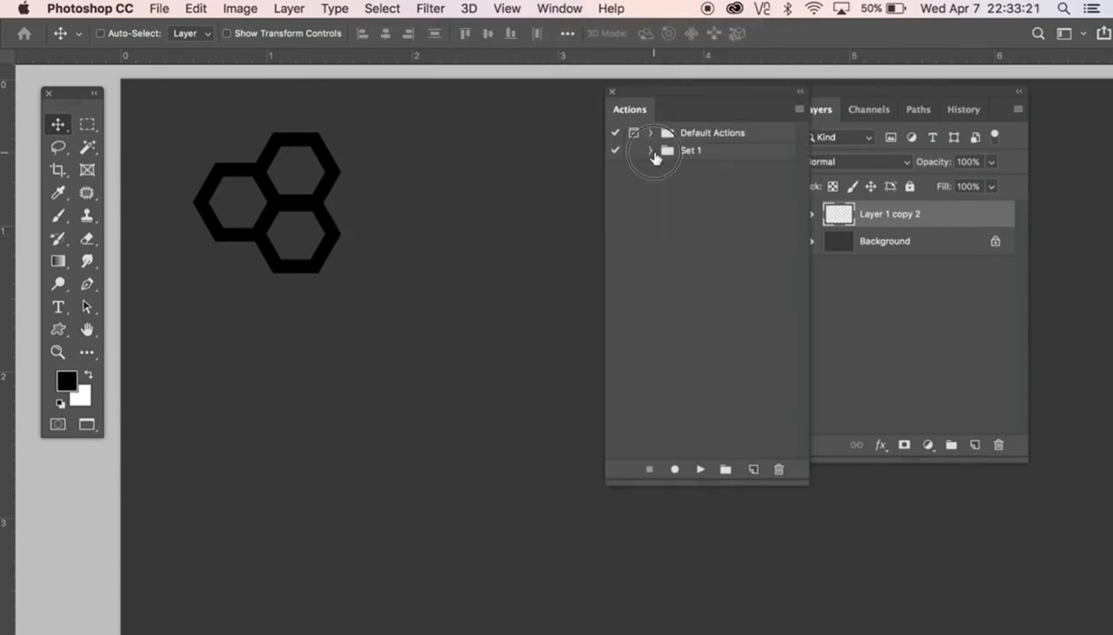
{"action": "left_click", "coordinate": [753, 469]}
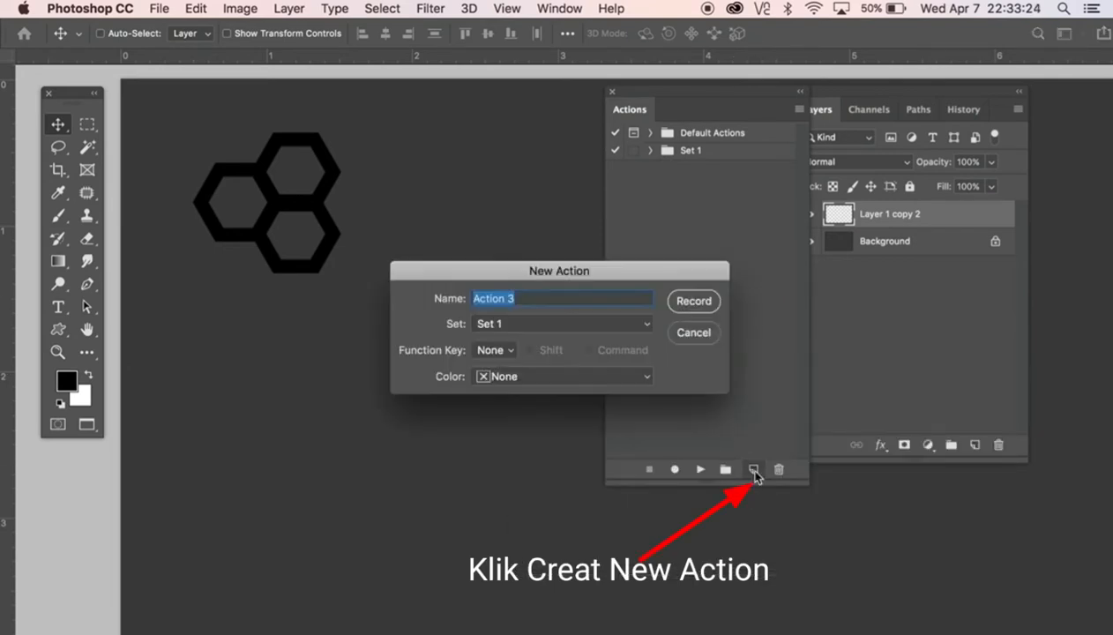
{"action": "left_click", "coordinate": [694, 302]}
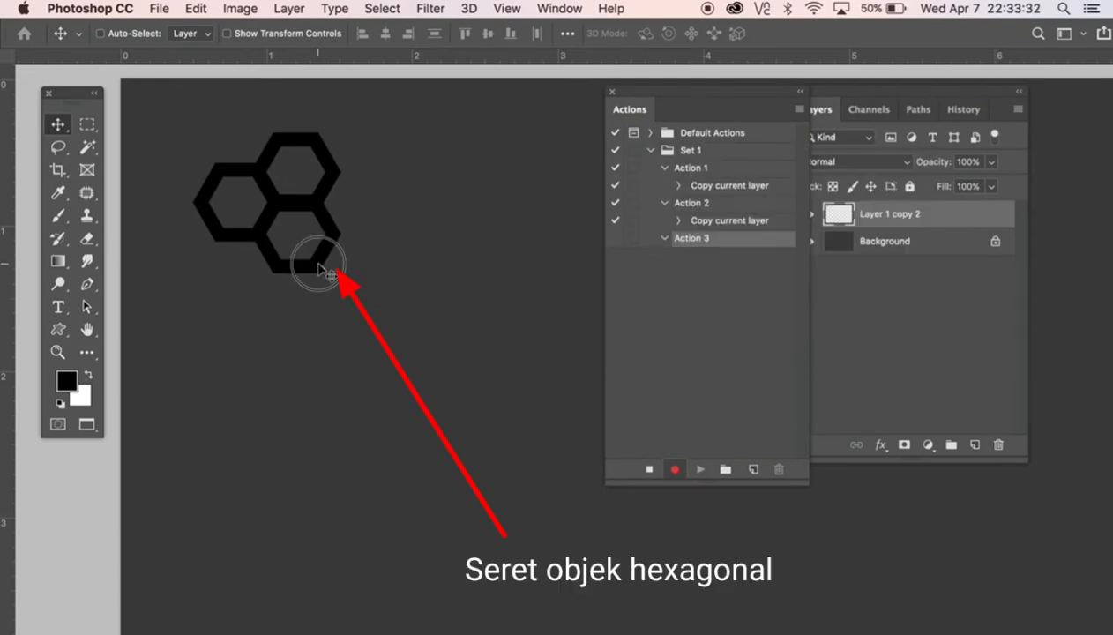
{"action": "left_click_drag", "start_coordinate": [320, 262], "coordinate": [435, 281]}
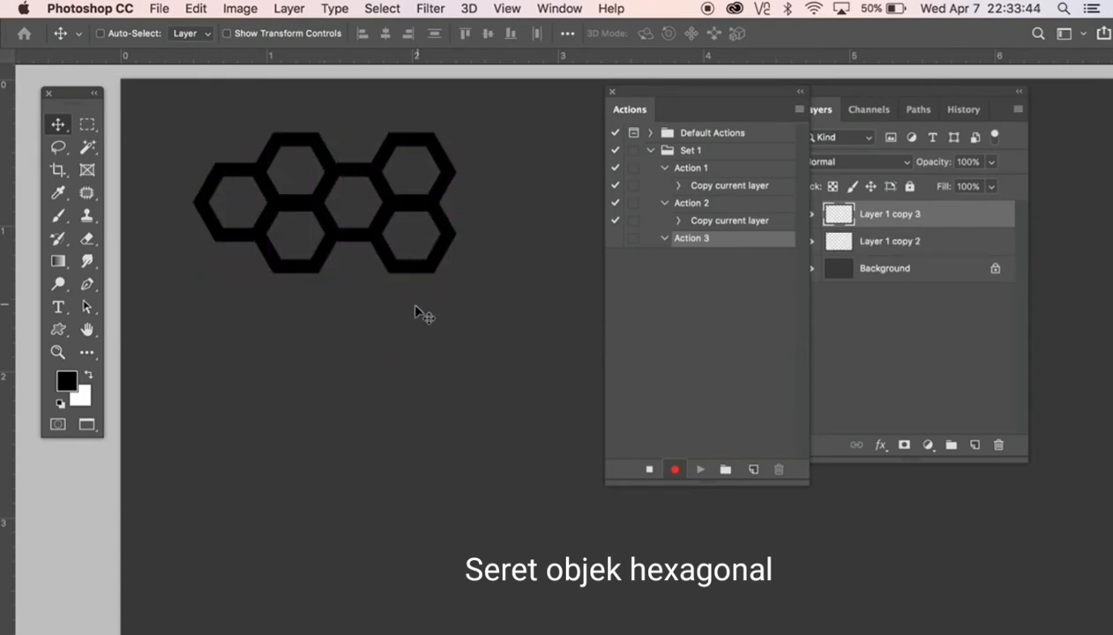
{"action": "left_click", "coordinate": [650, 470]}
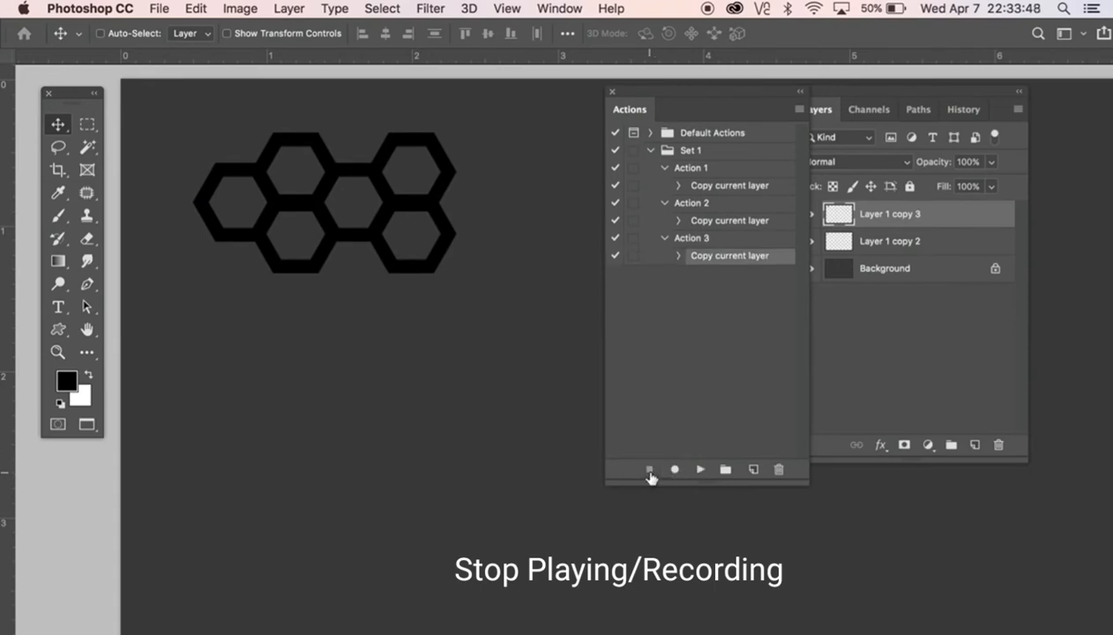
- Play Action 3 repeatedly to extend the hexagon clusters into a row reaching the canvas's right edge
{"action": "left_click", "coordinate": [701, 470]}
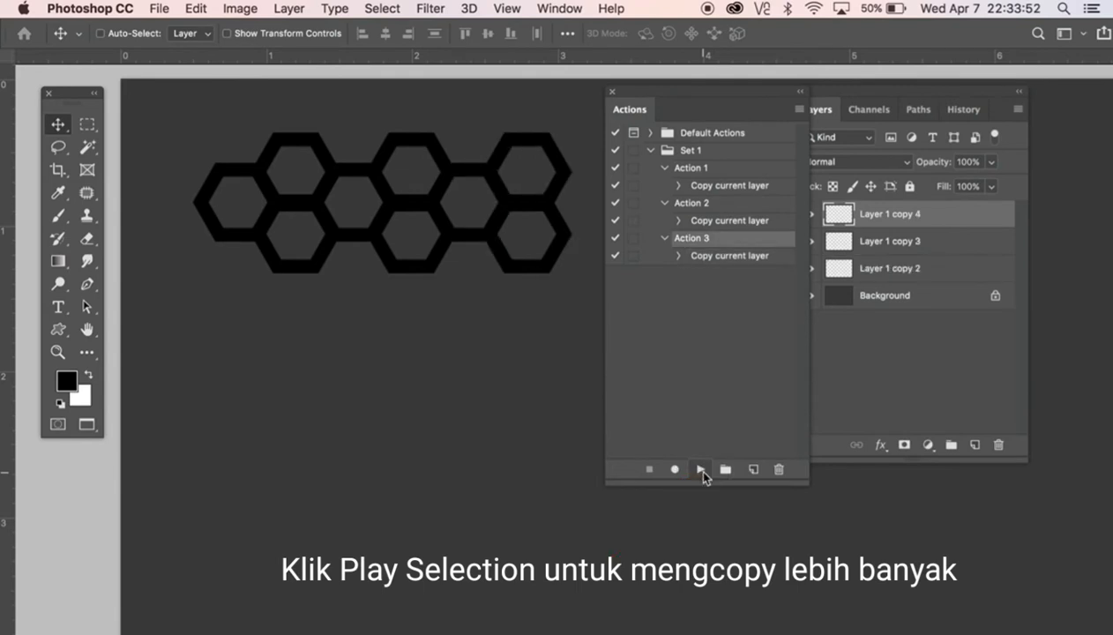
{"action": "left_click", "coordinate": [499, 323], "text": "alt+super"}
{"action": "left_click", "coordinate": [498, 323], "text": "alt+super"}
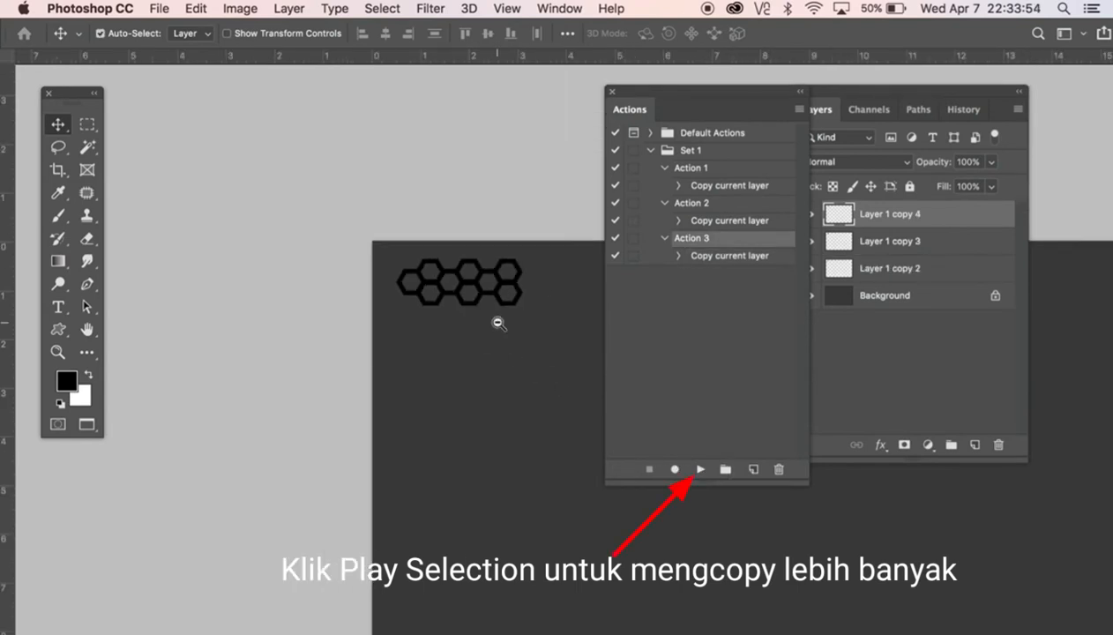
{"action": "left_click", "coordinate": [498, 323], "text": "alt+super"}
{"action": "left_click_drag", "start_coordinate": [553, 475], "coordinate": [233, 631]}
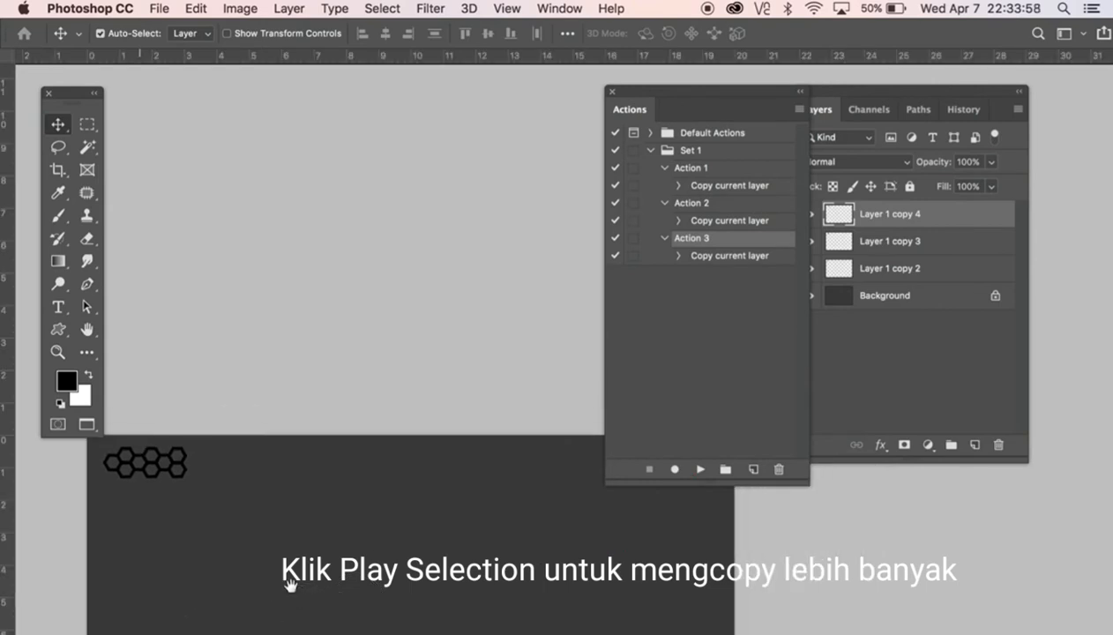
{"action": "left_click_drag", "start_coordinate": [378, 562], "coordinate": [382, 592]}
{"action": "key", "text": "super+r"}
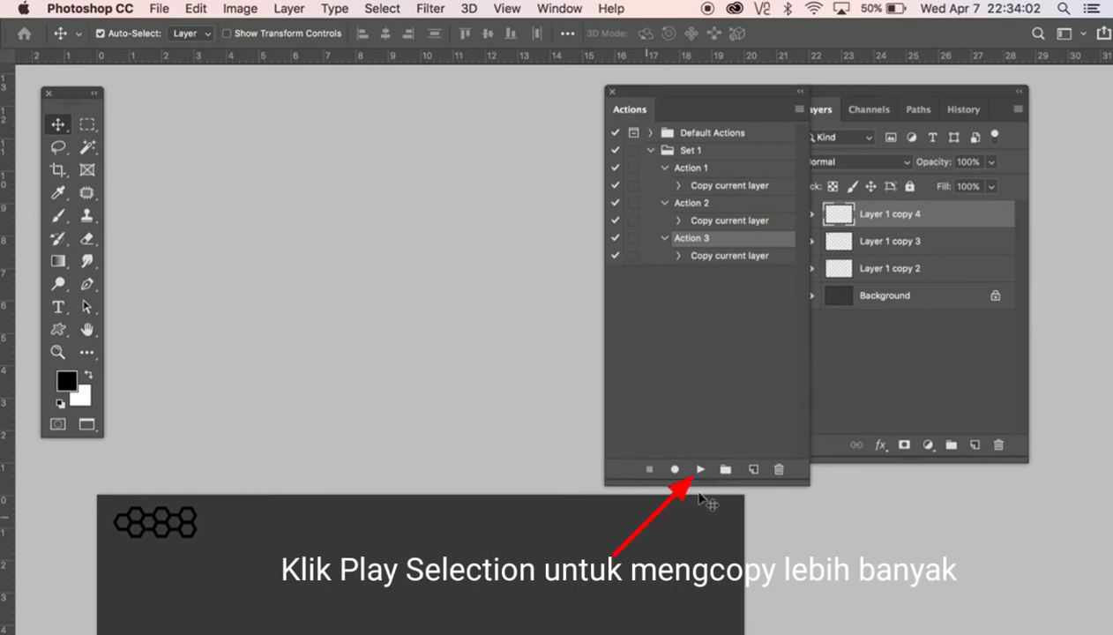
{"action": "left_click", "coordinate": [700, 470]}
{"action": "left_click", "coordinate": [699, 471]}
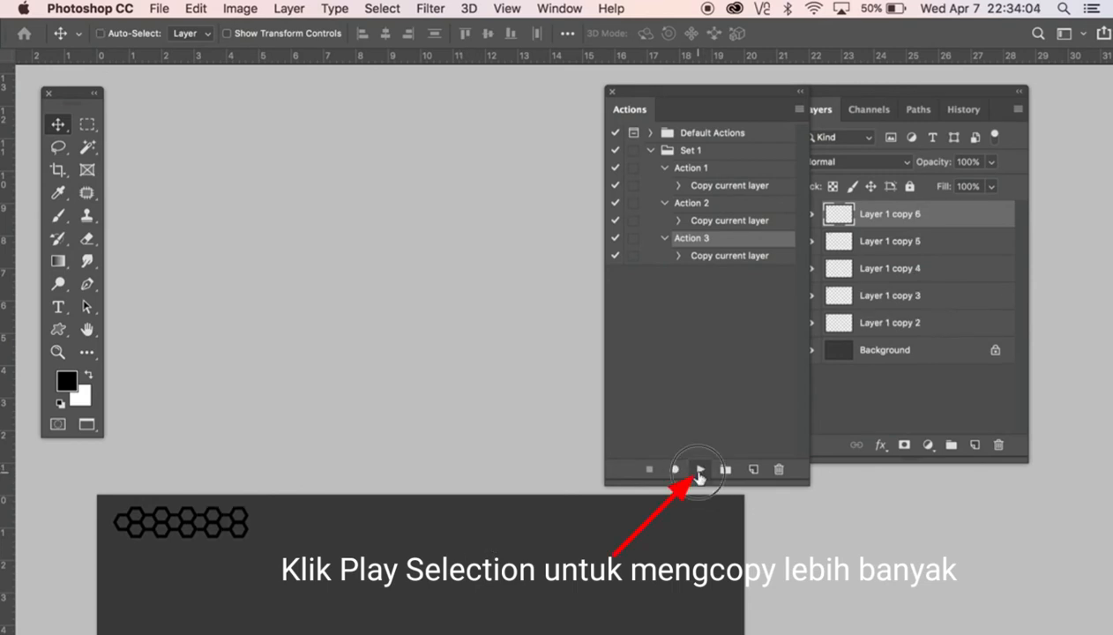
{"action": "left_click", "coordinate": [700, 470]}
{"action": "left_click", "coordinate": [700, 470]}
{"action": "left_click", "coordinate": [699, 470]}
{"action": "left_click", "coordinate": [700, 470]}
{"action": "left_click", "coordinate": [700, 470]}
{"action": "left_click", "coordinate": [699, 470]}
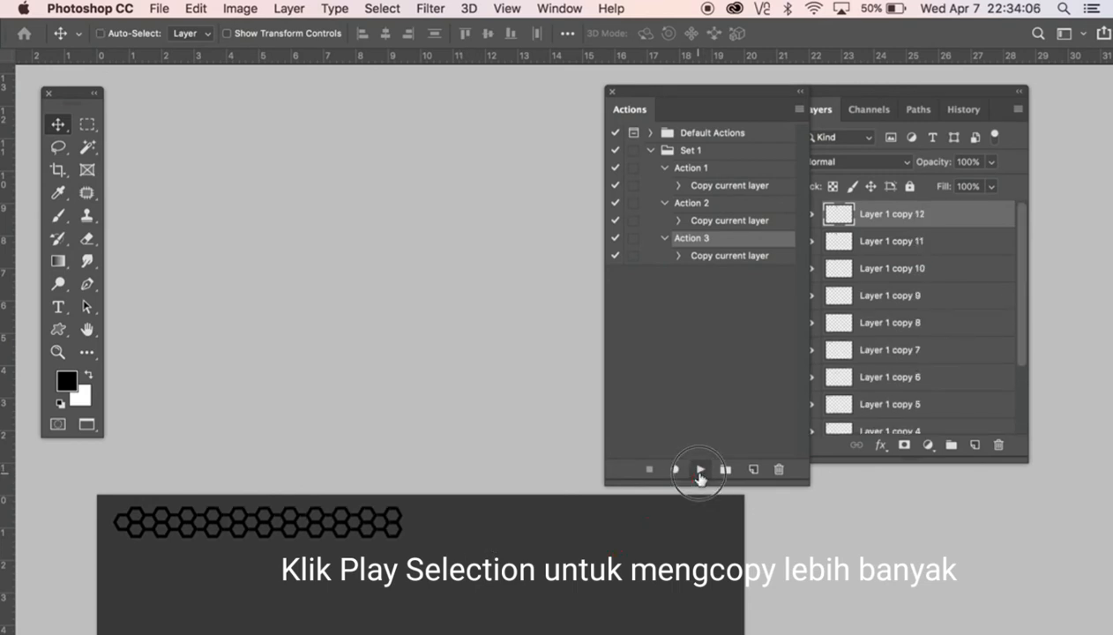
{"action": "left_click", "coordinate": [699, 470]}
{"action": "left_click", "coordinate": [700, 470]}
{"action": "left_click", "coordinate": [700, 470]}
{"action": "left_click", "coordinate": [699, 470]}
{"action": "left_click", "coordinate": [700, 470]}
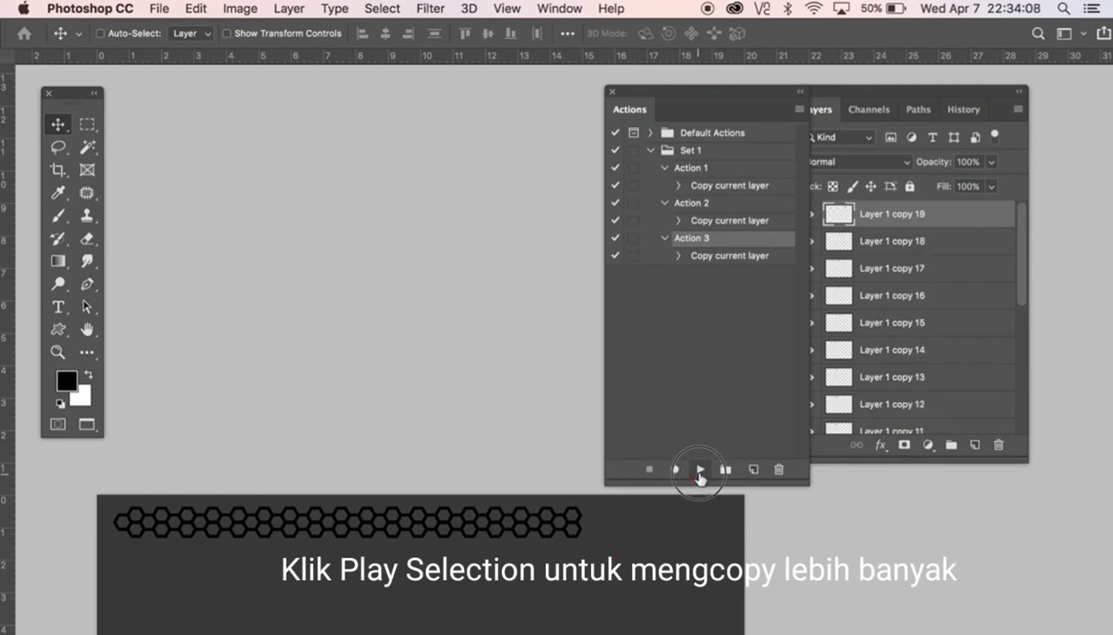
{"action": "left_click", "coordinate": [700, 470]}
{"action": "left_click", "coordinate": [700, 471]}
{"action": "left_click", "coordinate": [699, 470]}
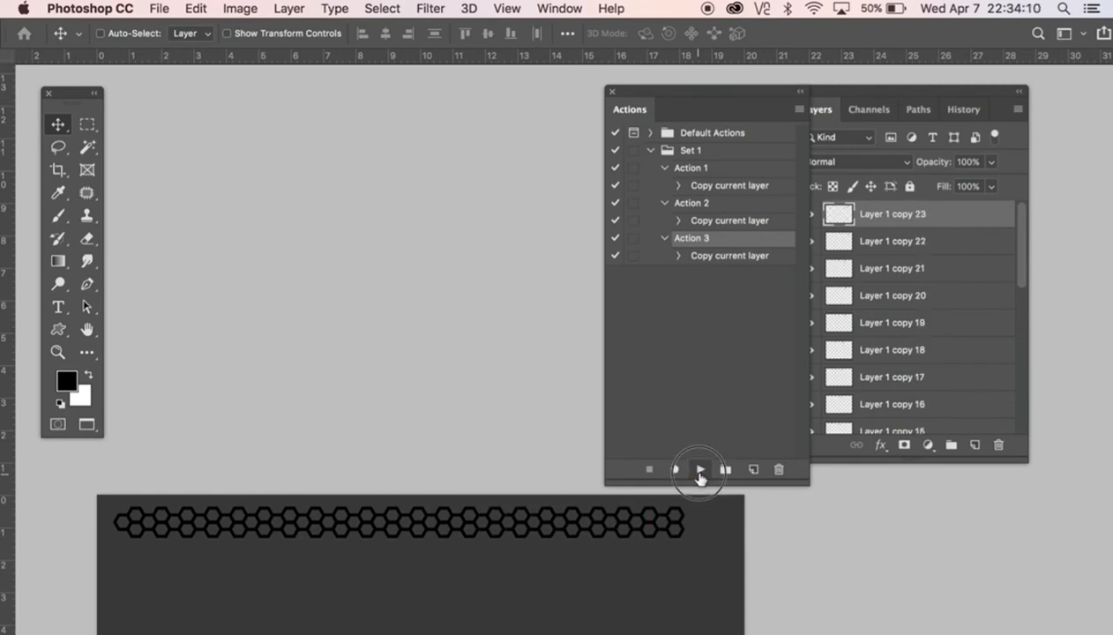
{"action": "left_click", "coordinate": [699, 470]}
{"action": "left_click", "coordinate": [700, 470]}
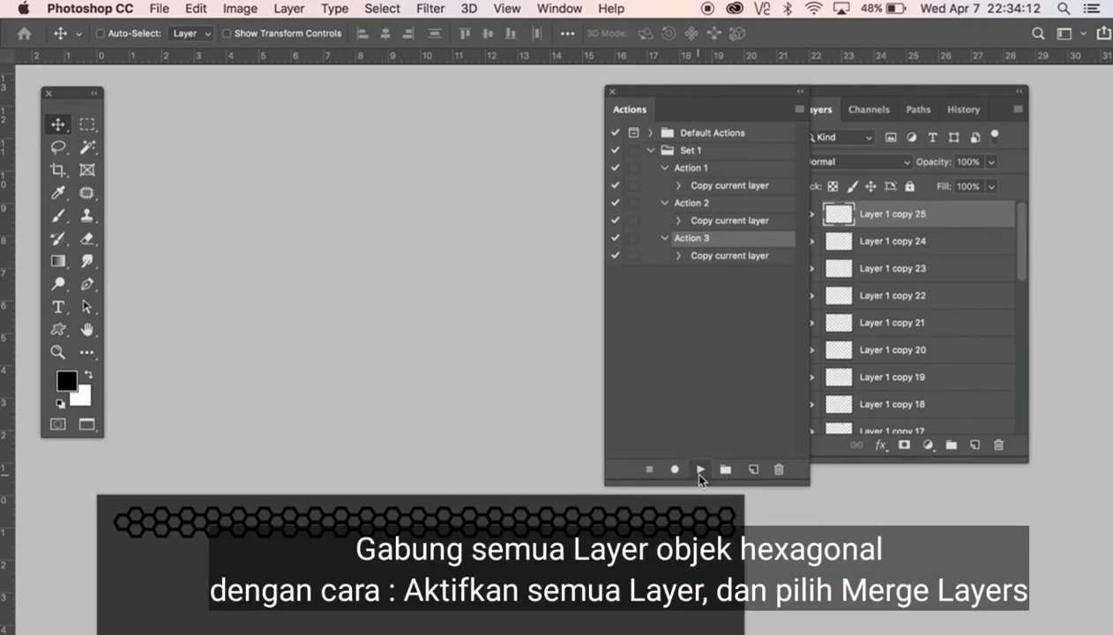
{"action": "left_click", "coordinate": [700, 470]}
- Select all the hexagon cluster layers above the Background and merge them into one row layer
{"action": "left_click", "coordinate": [928, 93]}
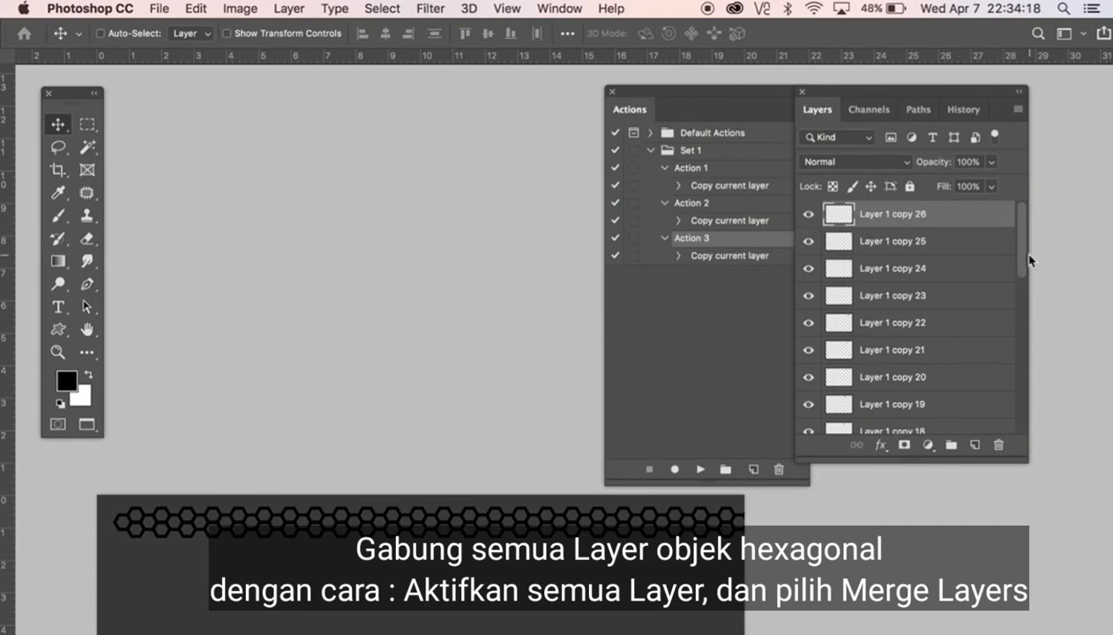
{"action": "left_click_drag", "start_coordinate": [1027, 255], "coordinate": [1028, 422]}
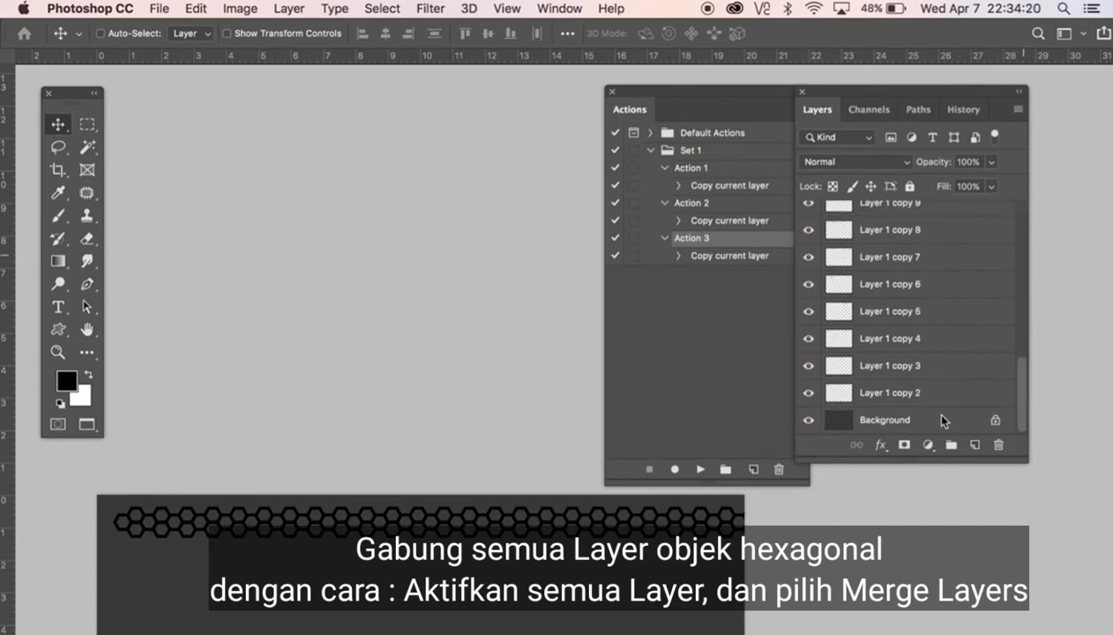
{"action": "left_click", "coordinate": [927, 395], "text": "shift"}
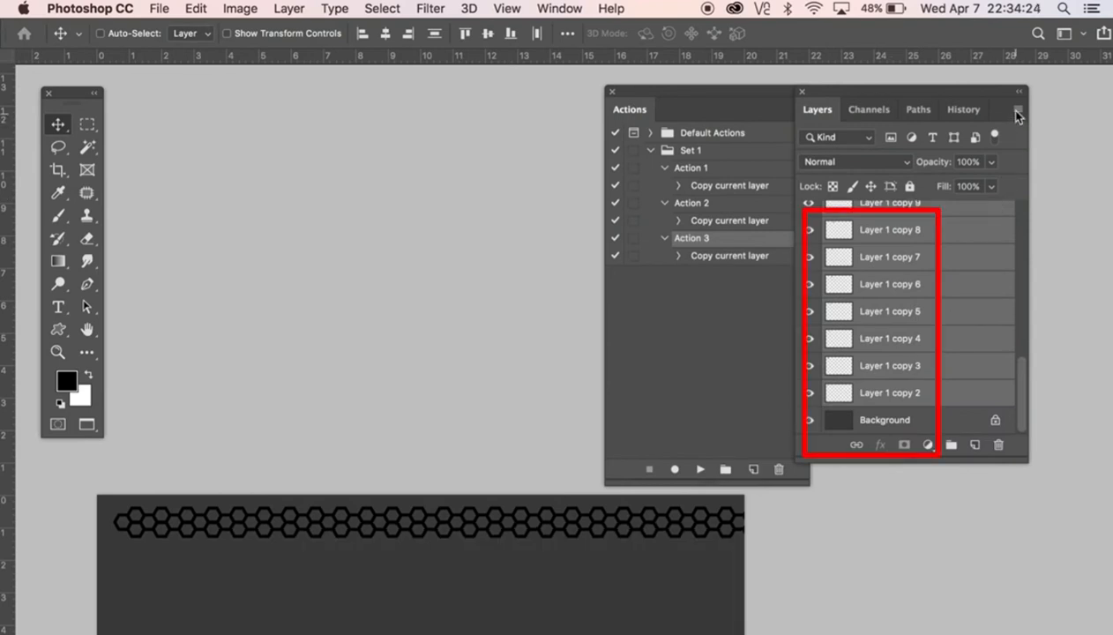
{"action": "left_click", "coordinate": [1018, 112]}
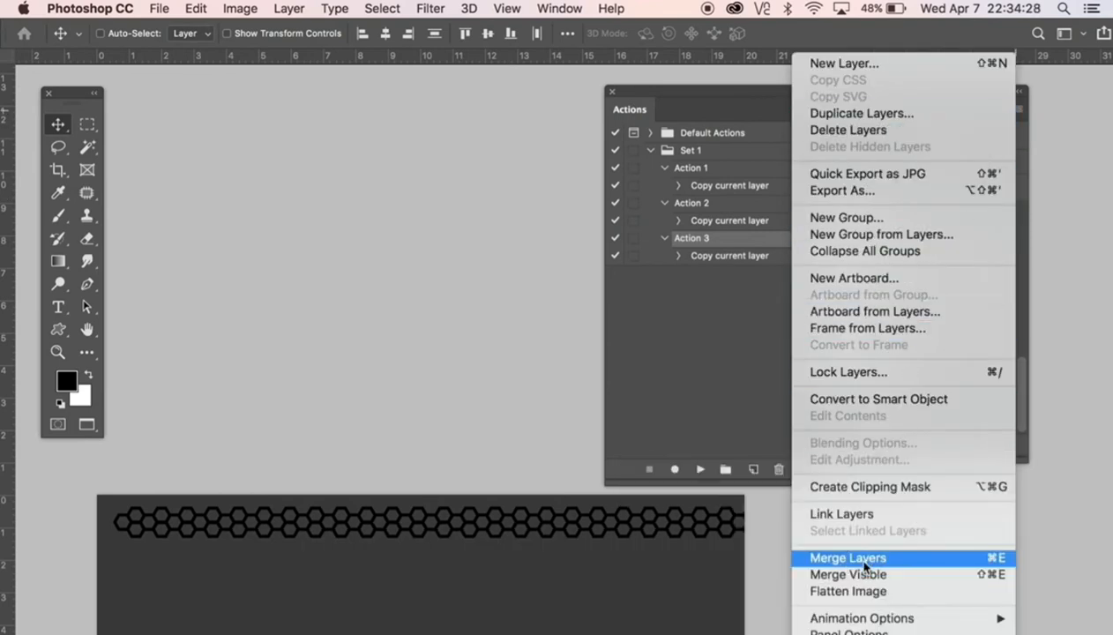
{"action": "left_click", "coordinate": [864, 560]}
- Record a new action named Action 4 in Set 1 that copies the merged hexagon row directly below itself
{"action": "left_click_drag", "start_coordinate": [375, 464], "coordinate": [414, 201]}
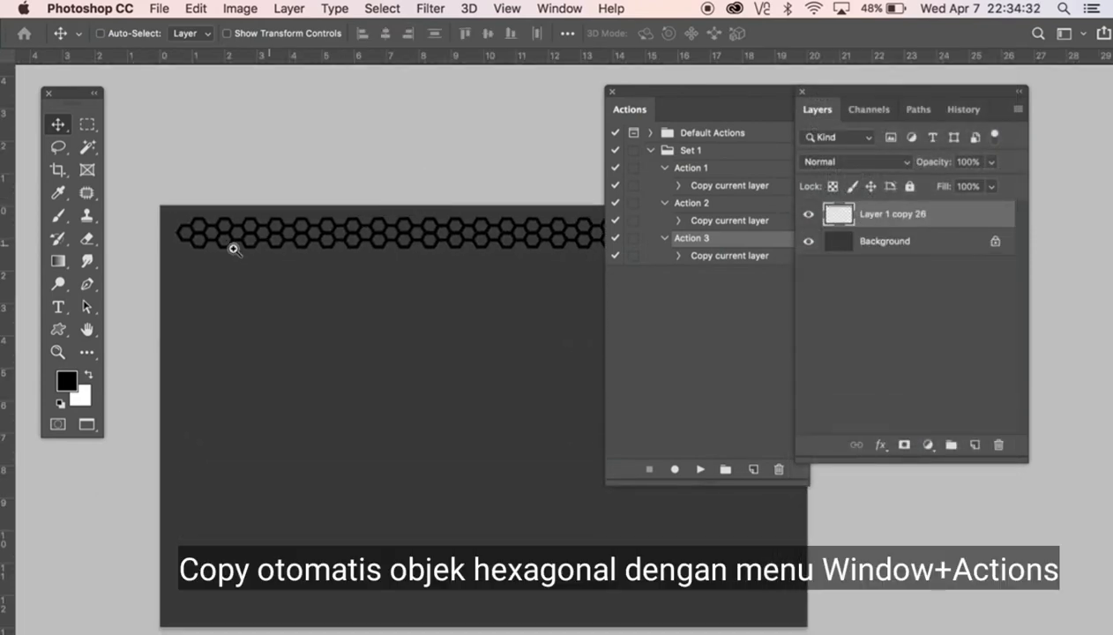
{"action": "left_click_drag", "start_coordinate": [206, 241], "coordinate": [219, 252]}
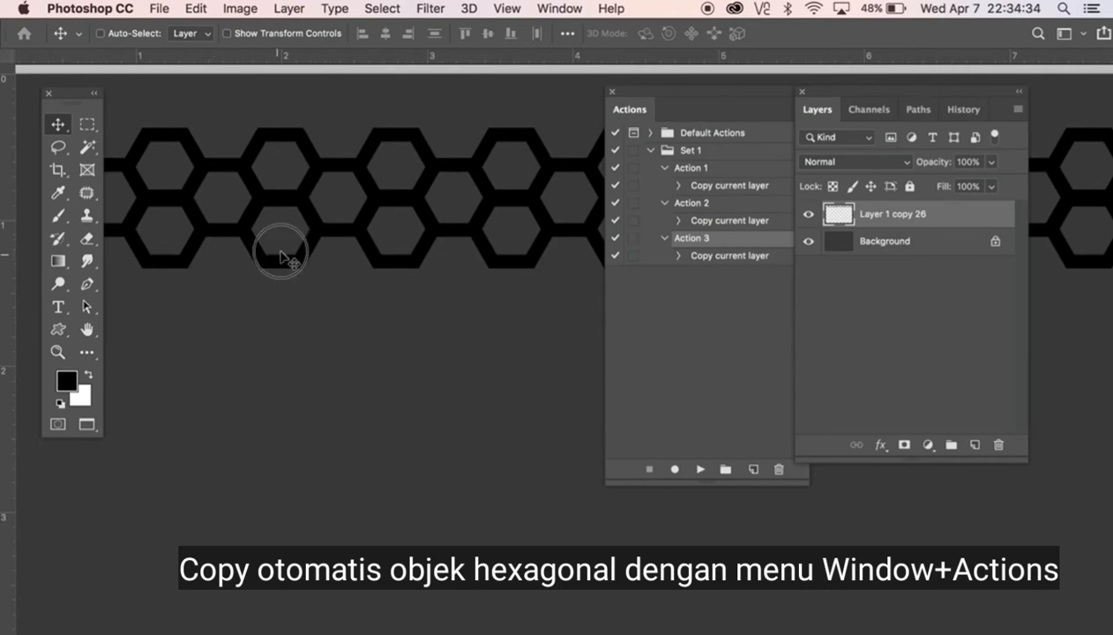
{"action": "scroll", "coordinate": [368, 266], "scroll_direction": "left", "scroll_amount": 5}
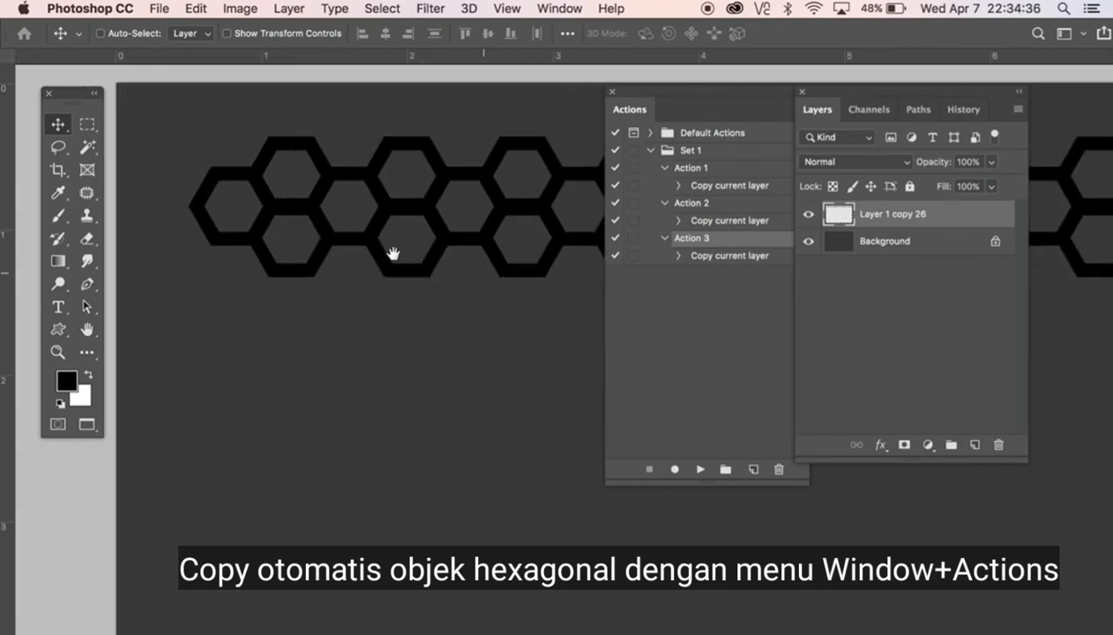
{"action": "left_click", "coordinate": [753, 469]}
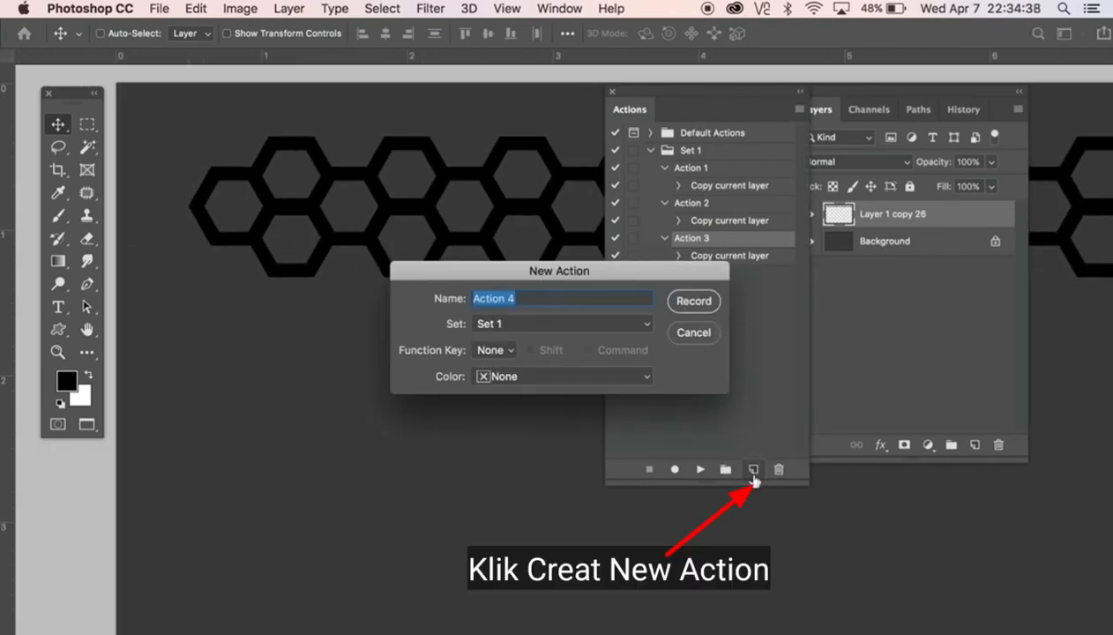
{"action": "left_click", "coordinate": [692, 302]}
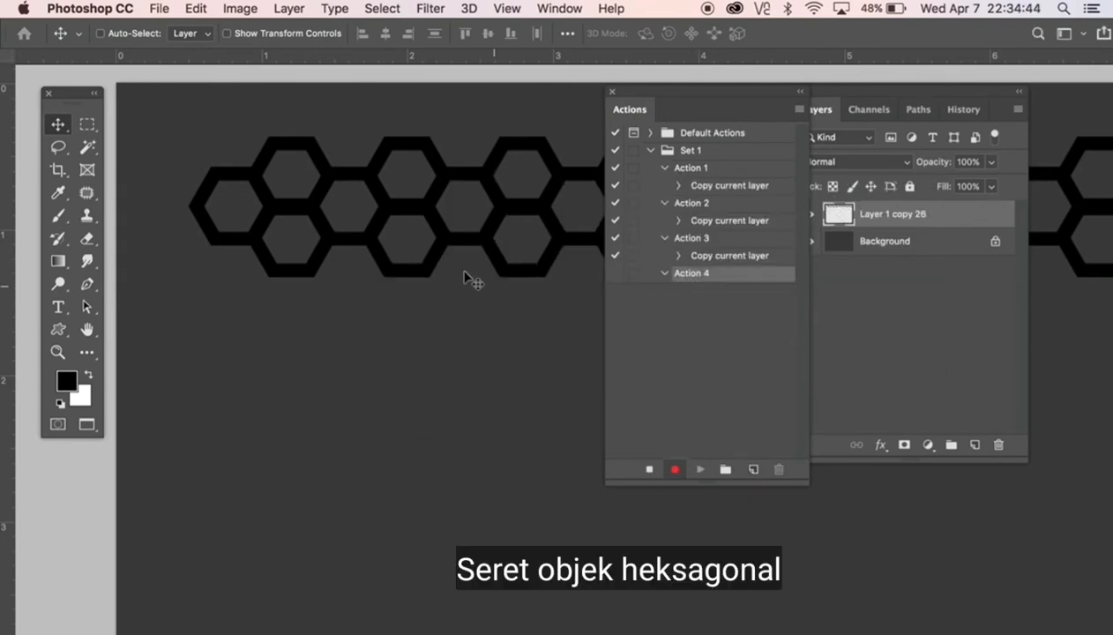
{"action": "left_click_drag", "start_coordinate": [434, 267], "coordinate": [438, 394]}
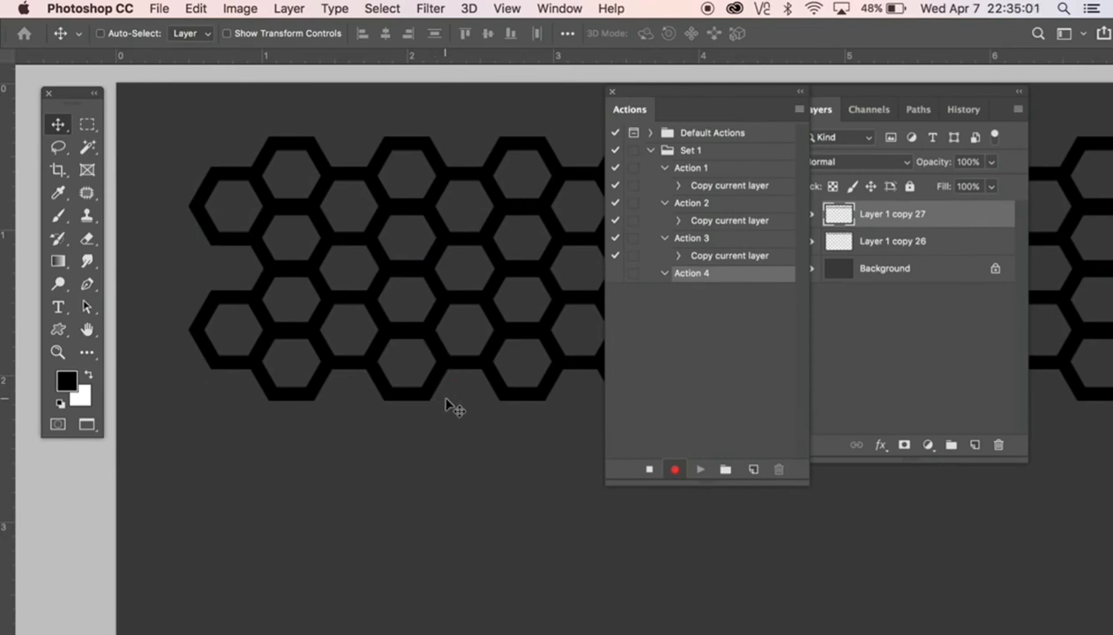
{"action": "left_click", "coordinate": [650, 470]}
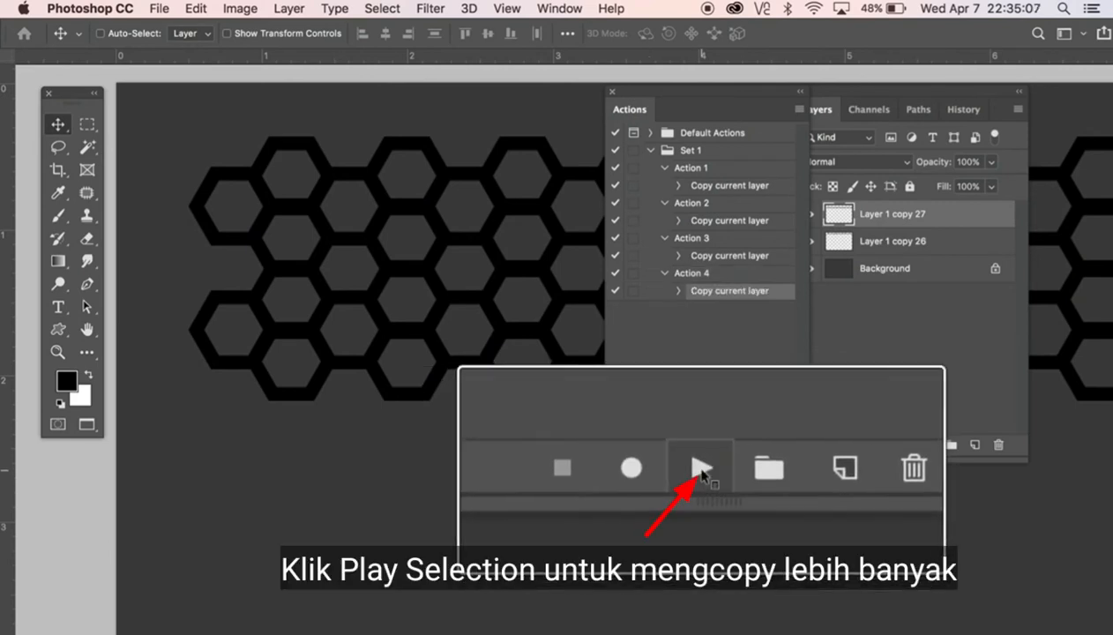
- Play Action 4 repeatedly to stack hexagon rows down the full height of the canvas
{"action": "left_click", "coordinate": [701, 470]}
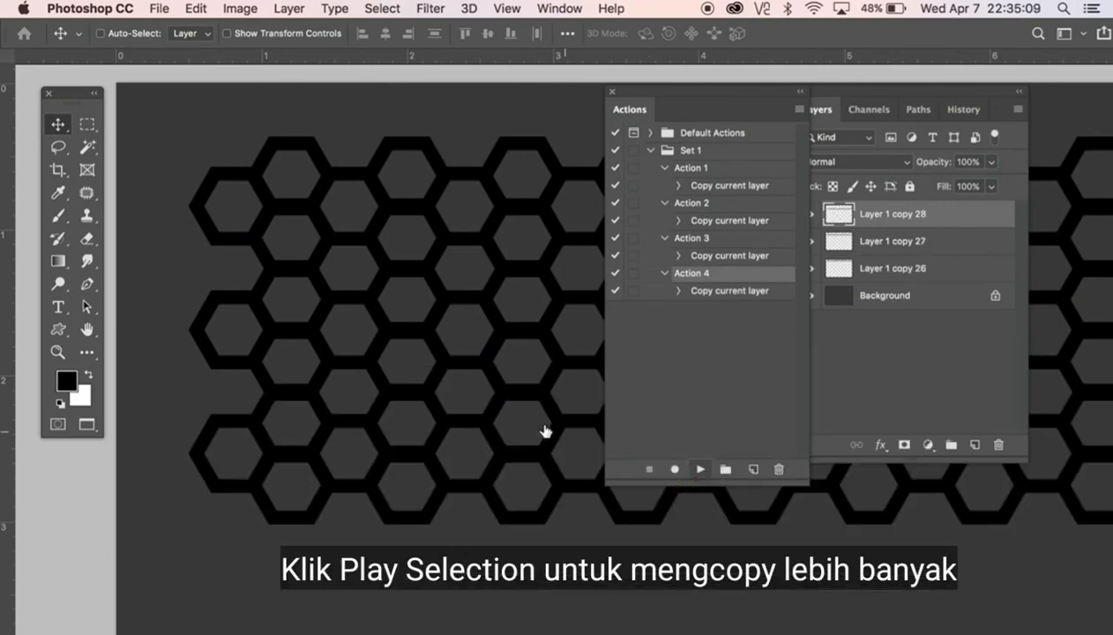
{"action": "left_click", "coordinate": [481, 367], "text": "alt+super"}
{"action": "left_click", "coordinate": [481, 367], "text": "alt+super"}
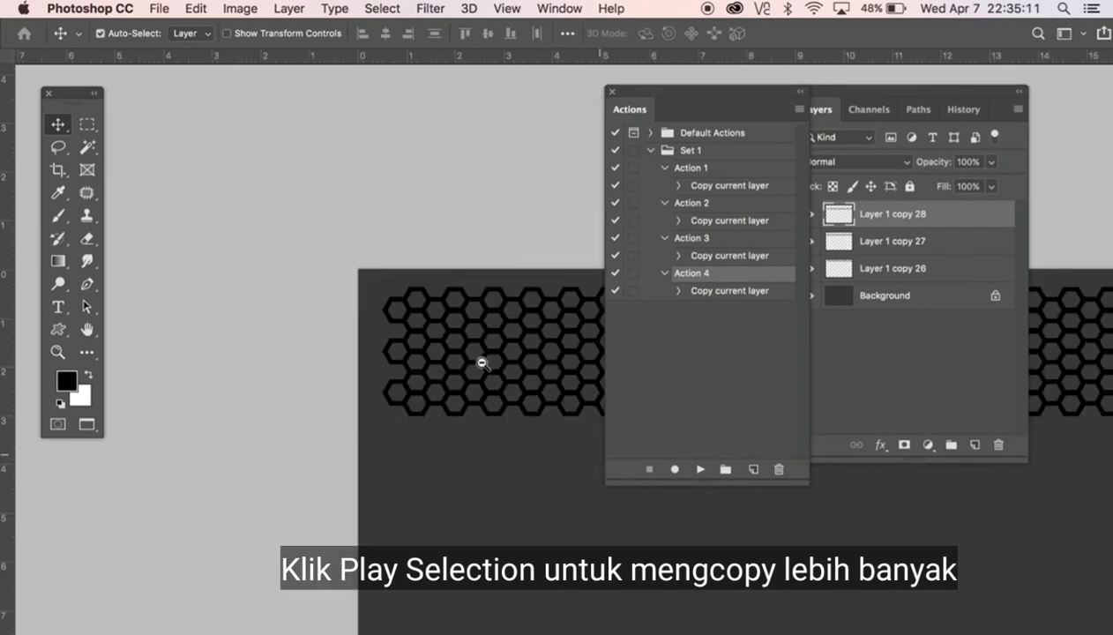
{"action": "left_click", "coordinate": [490, 390], "text": "alt+super"}
{"action": "left_click", "coordinate": [505, 423], "text": "alt+super"}
{"action": "left_click", "coordinate": [442, 394], "text": "alt+super"}
{"action": "left_click_drag", "start_coordinate": [441, 394], "coordinate": [362, 304]}
{"action": "left_click", "coordinate": [350, 311], "text": "super"}
{"action": "left_click", "coordinate": [351, 316], "text": "super"}
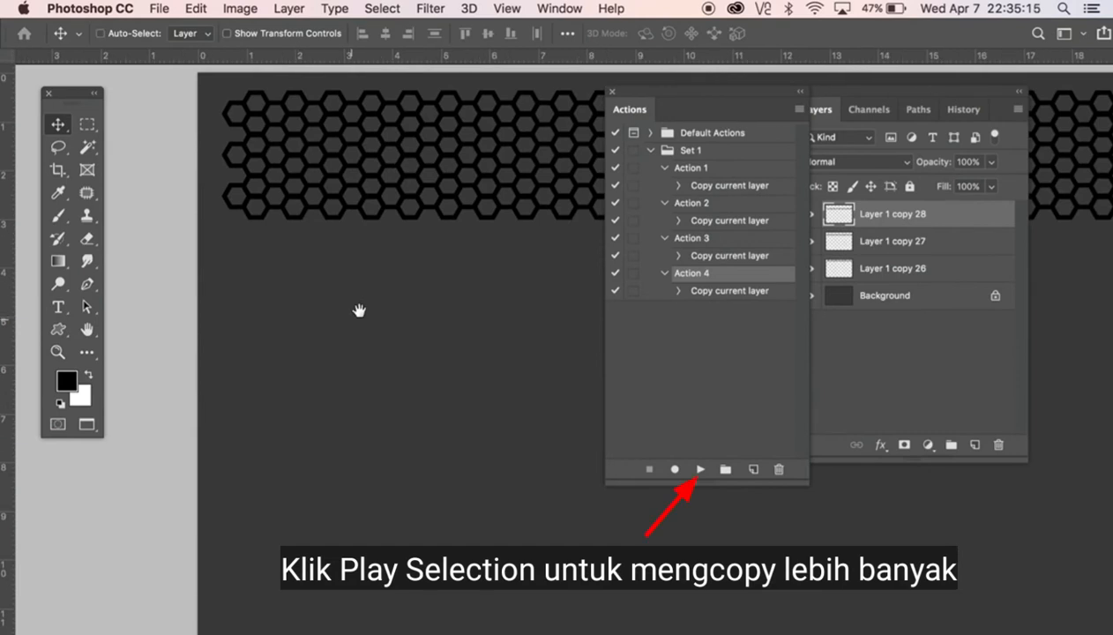
{"action": "left_click", "coordinate": [700, 470]}
{"action": "left_click", "coordinate": [699, 471]}
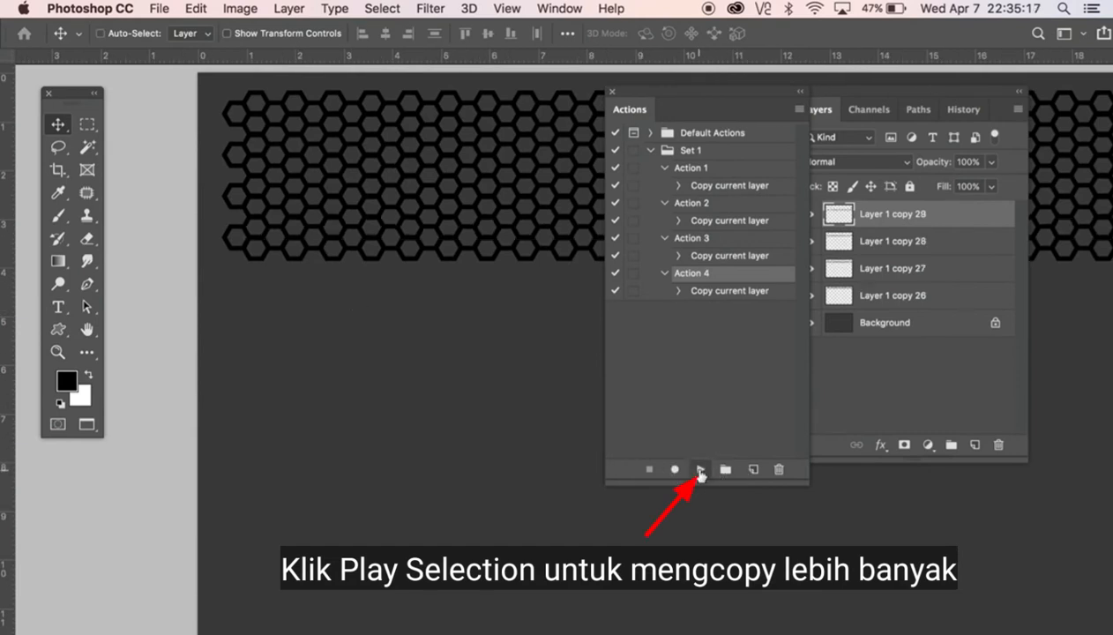
{"action": "left_click", "coordinate": [700, 470]}
{"action": "left_click", "coordinate": [699, 471]}
{"action": "left_click", "coordinate": [701, 470]}
{"action": "left_click", "coordinate": [700, 471]}
{"action": "left_click", "coordinate": [701, 470]}
{"action": "left_click", "coordinate": [700, 470]}
{"action": "left_click", "coordinate": [700, 471]}
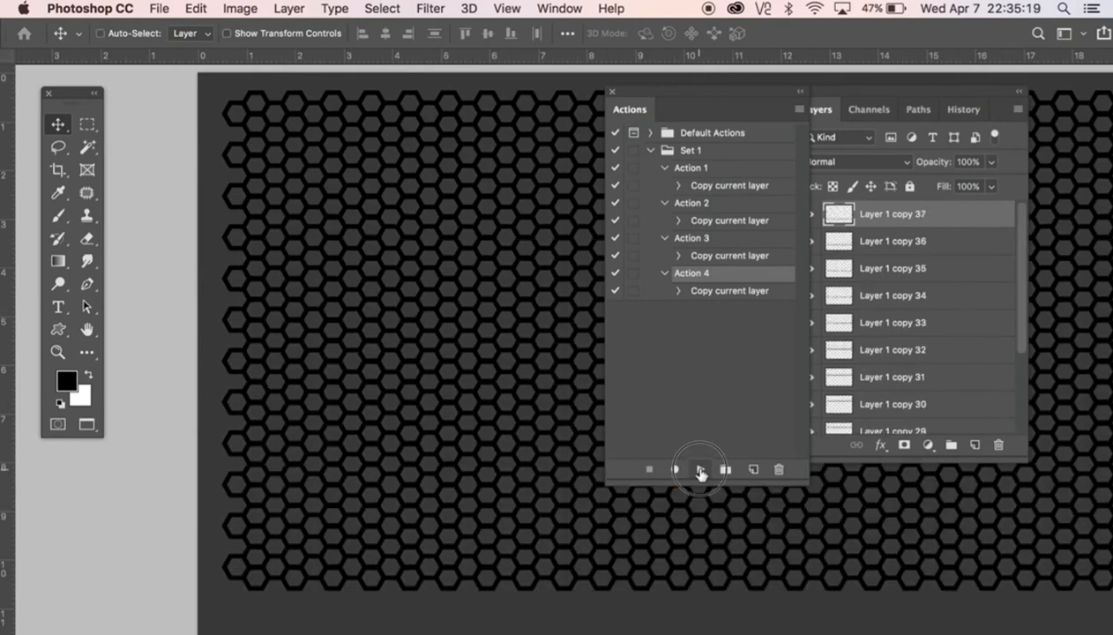
{"action": "left_click", "coordinate": [700, 470]}
{"action": "left_click", "coordinate": [699, 471]}
{"action": "left_click", "coordinate": [699, 470]}
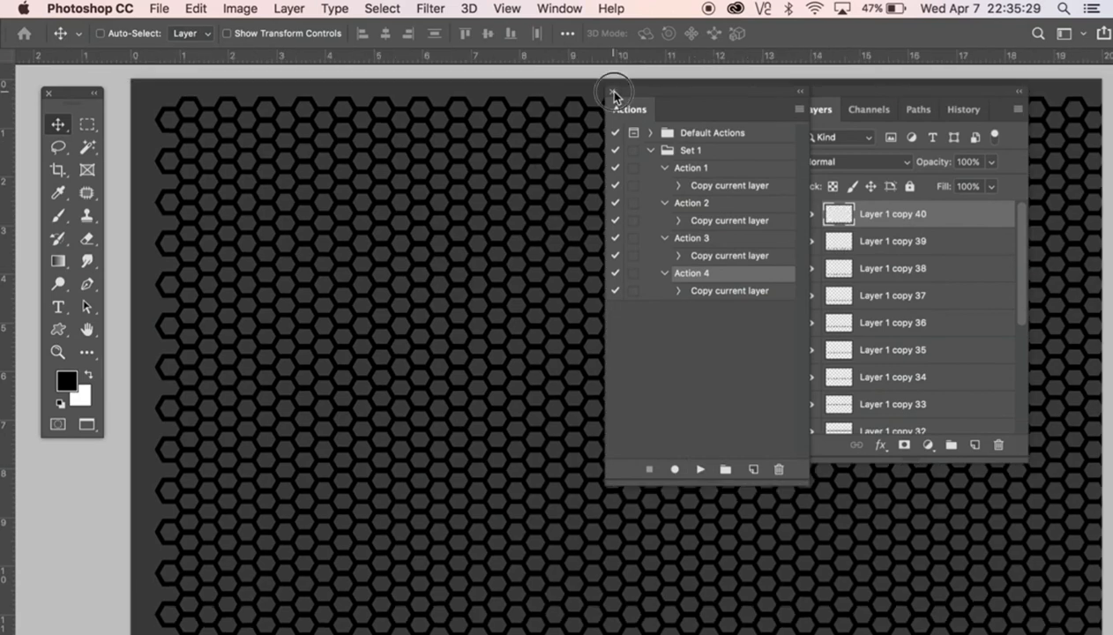
- Close the Actions panel and merge all the hexagon row layers above the Background into one layer
{"action": "left_click", "coordinate": [610, 91]}
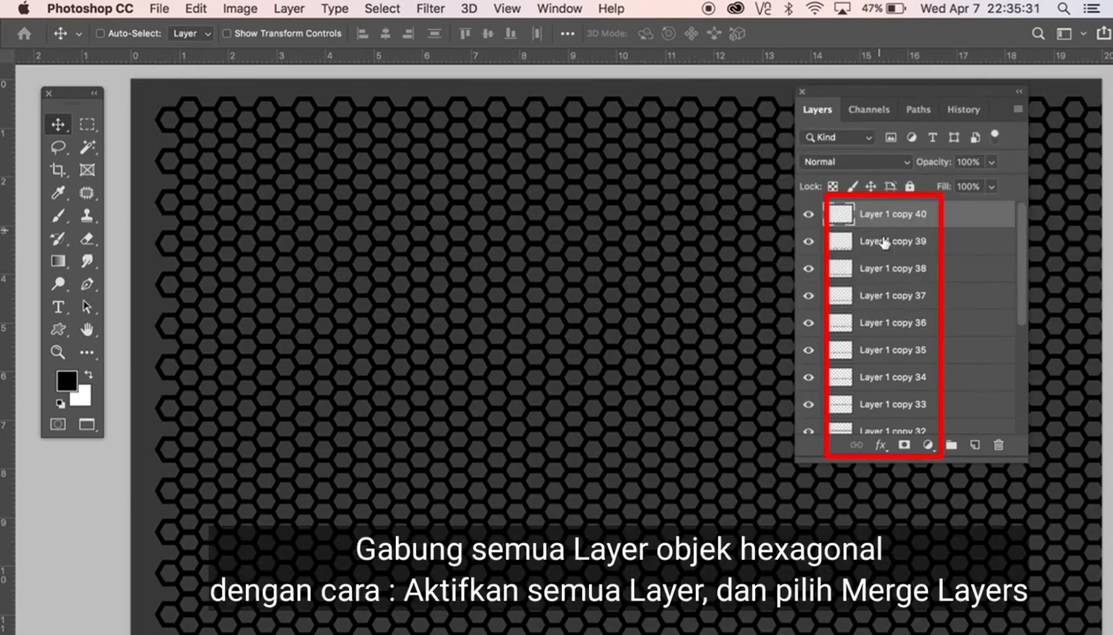
{"action": "left_click_drag", "start_coordinate": [1019, 298], "coordinate": [1022, 416]}
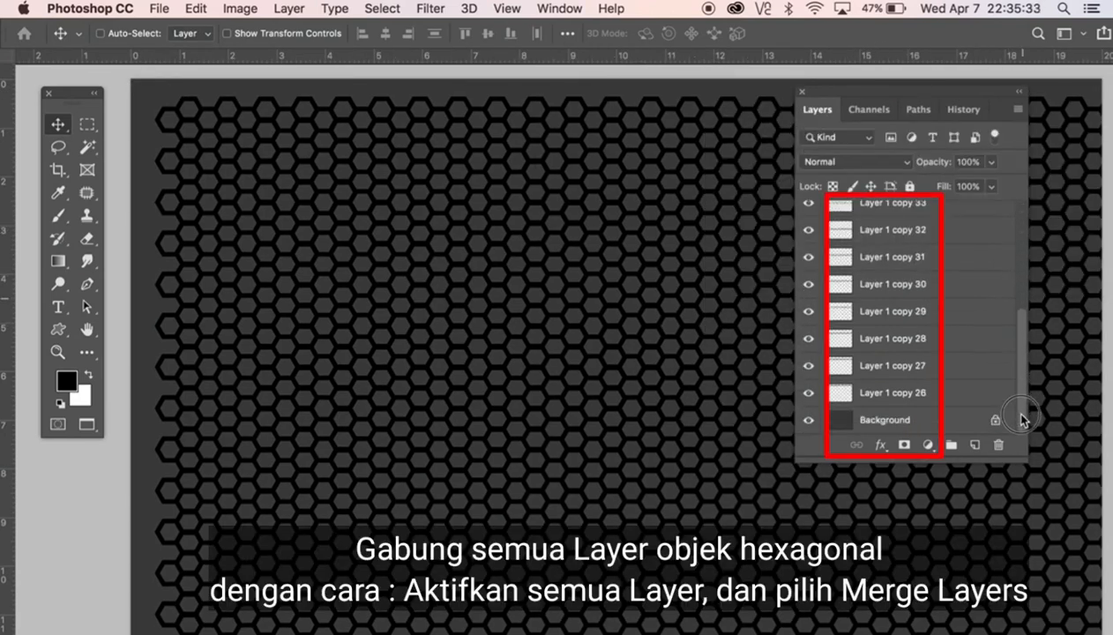
{"action": "left_click", "coordinate": [943, 394], "text": "shift"}
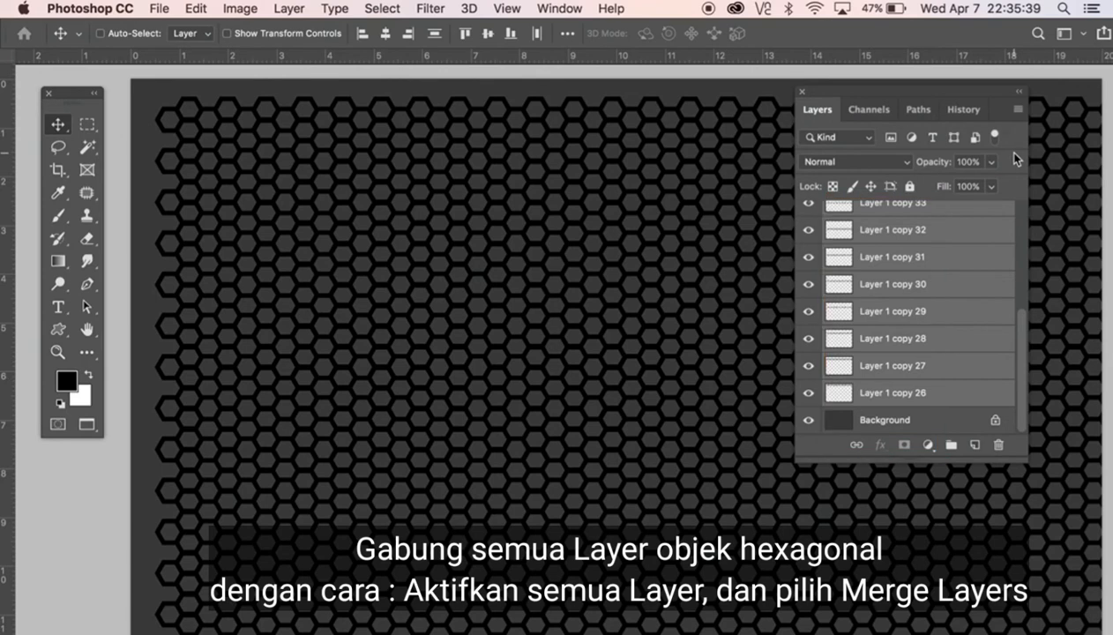
{"action": "key", "text": "super"}
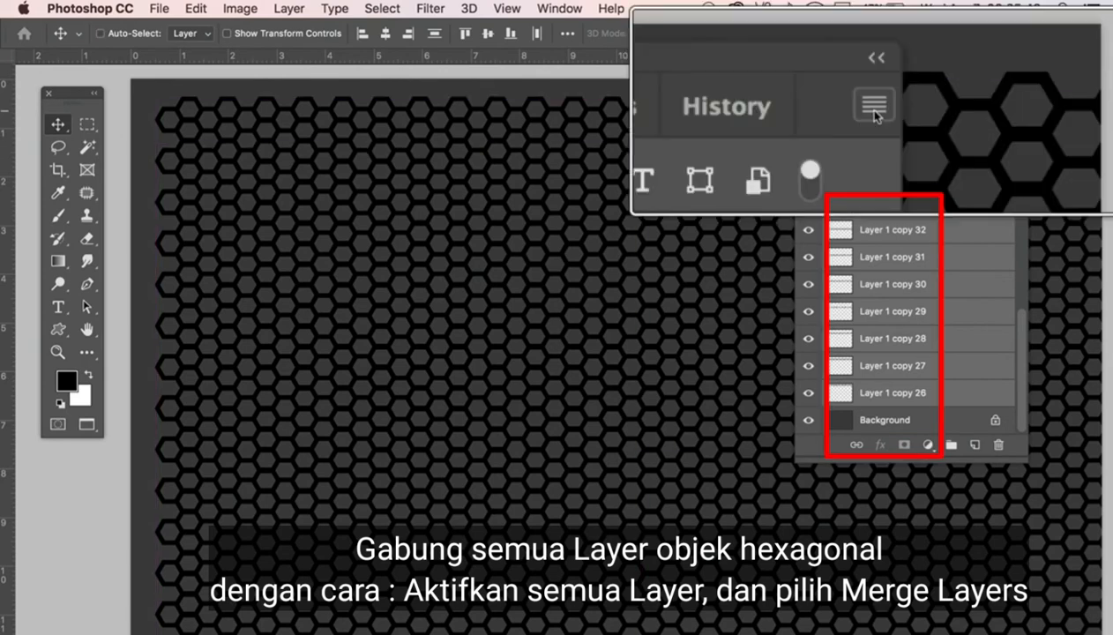
{"action": "left_click", "coordinate": [1012, 108]}
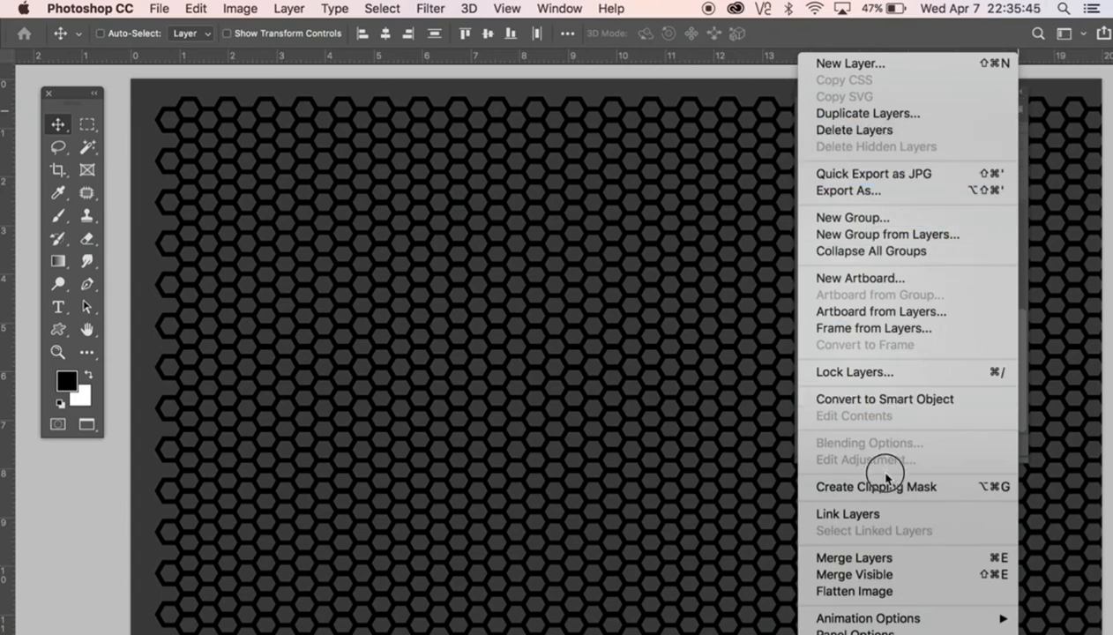
{"action": "left_click", "coordinate": [862, 558]}
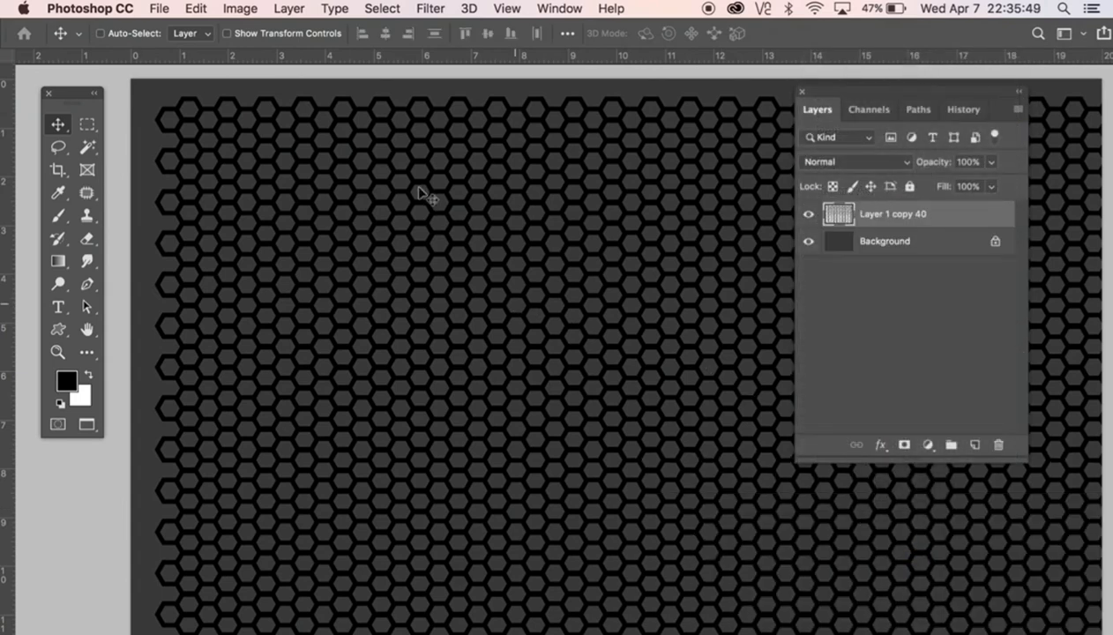
- Apply Bevel & Emboss to the merged hexagon layer with Inner Bevel, Chisel Hard, depth 74%, direction Down, size 6 px and angle -153°
{"action": "left_click", "coordinate": [289, 8]}
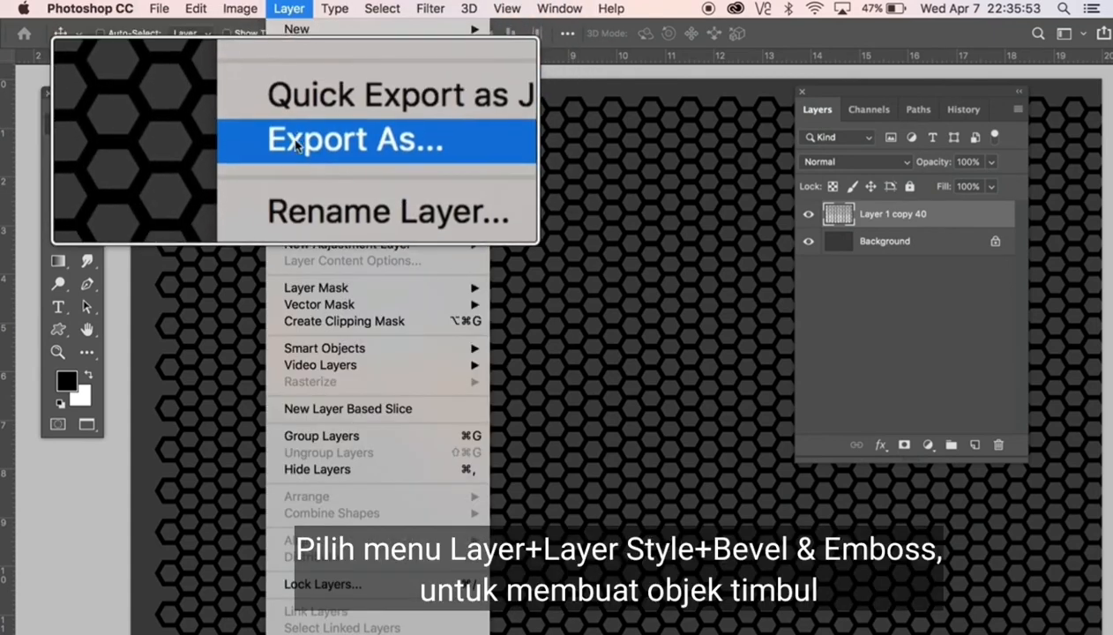
{"action": "mouse_move", "coordinate": [302, 185]}
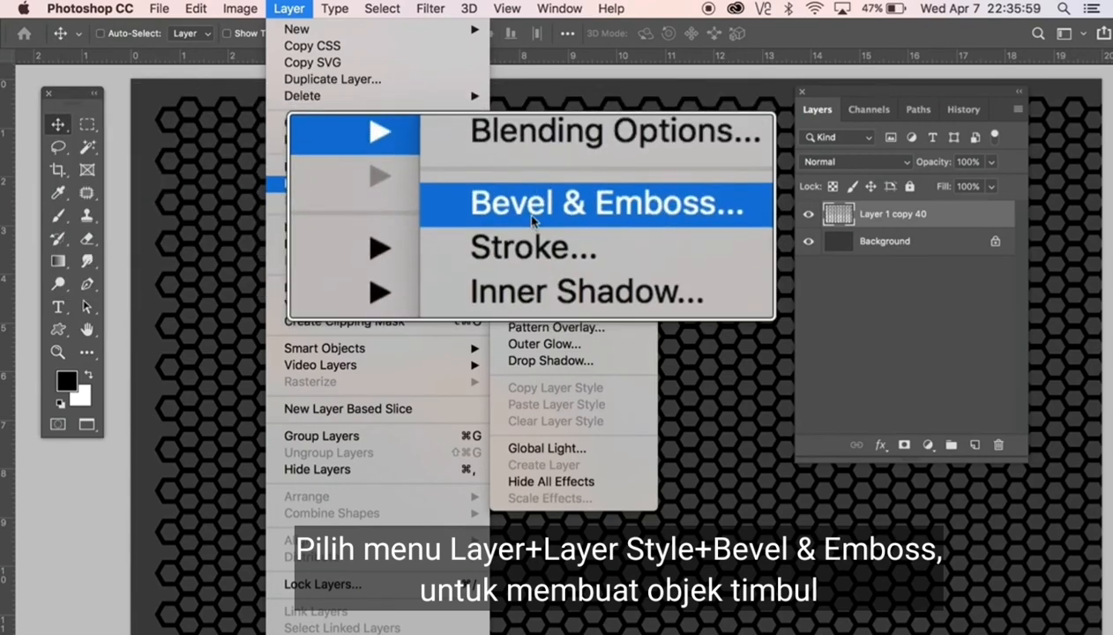
{"action": "left_click", "coordinate": [528, 212]}
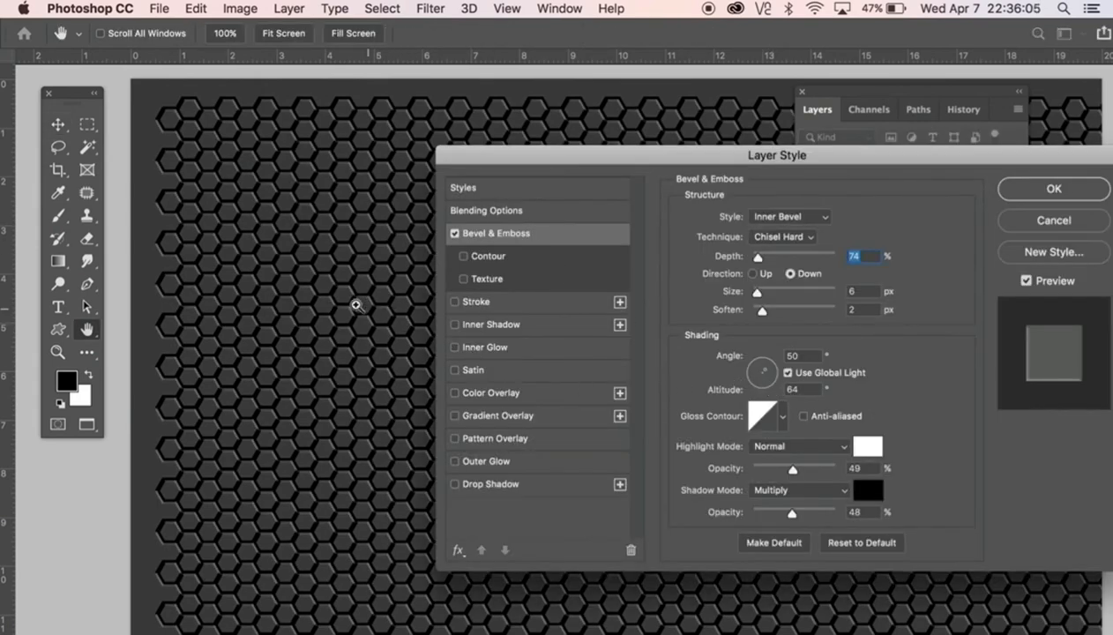
{"action": "left_click", "coordinate": [337, 303]}
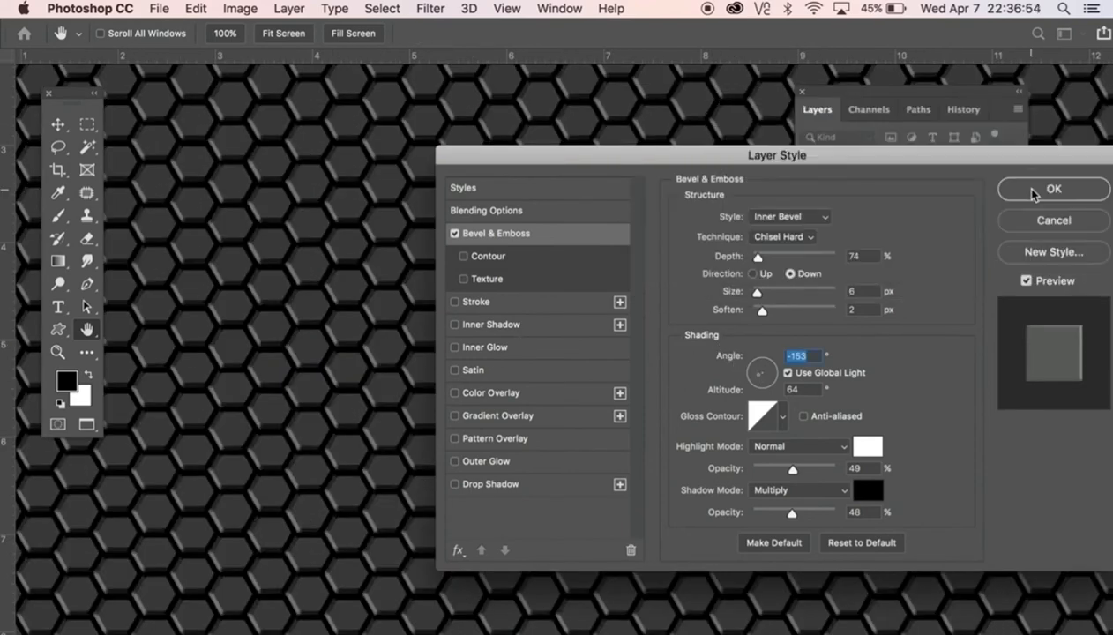
{"action": "left_click", "coordinate": [1034, 193]}
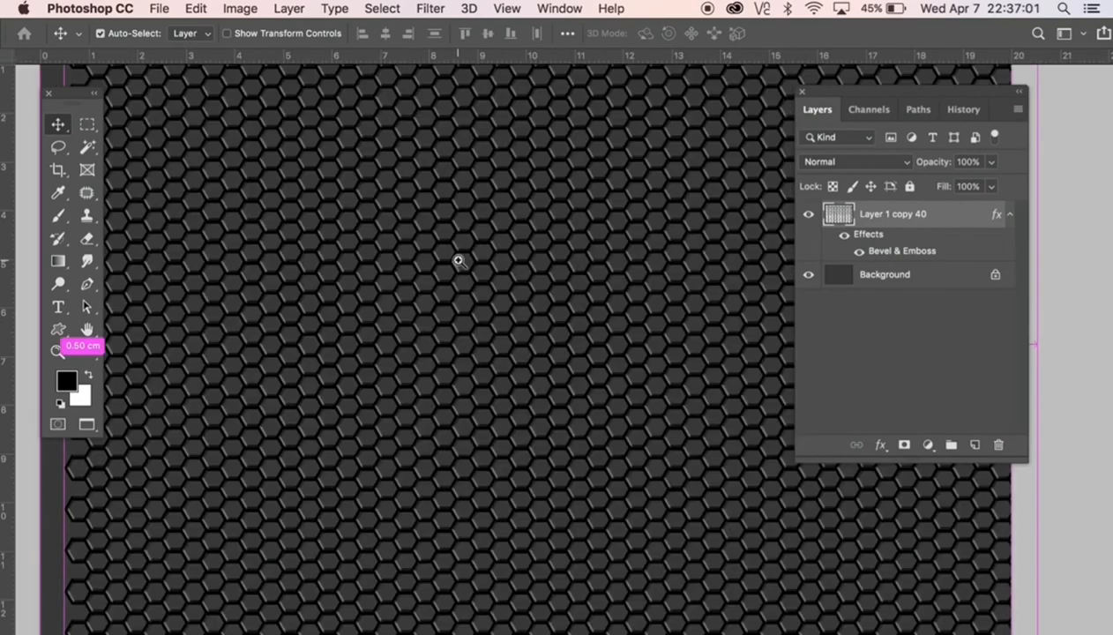
{"action": "left_click", "coordinate": [487, 324]}
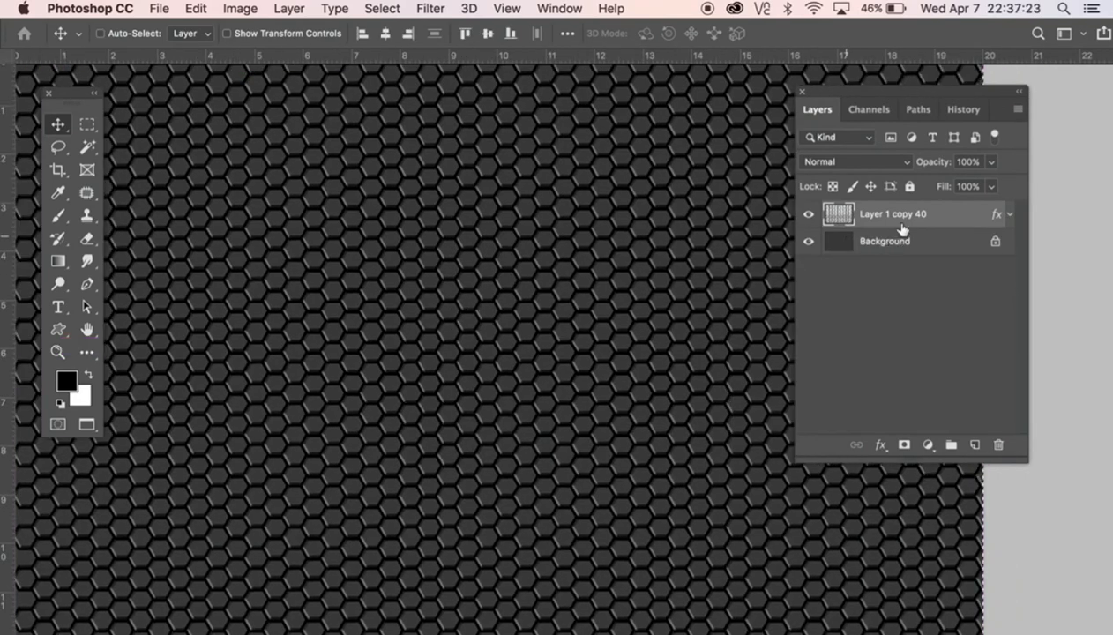
- Add a new layer above the hexagon layer and create a gradient fill on it
{"action": "right_click", "coordinate": [902, 223]}
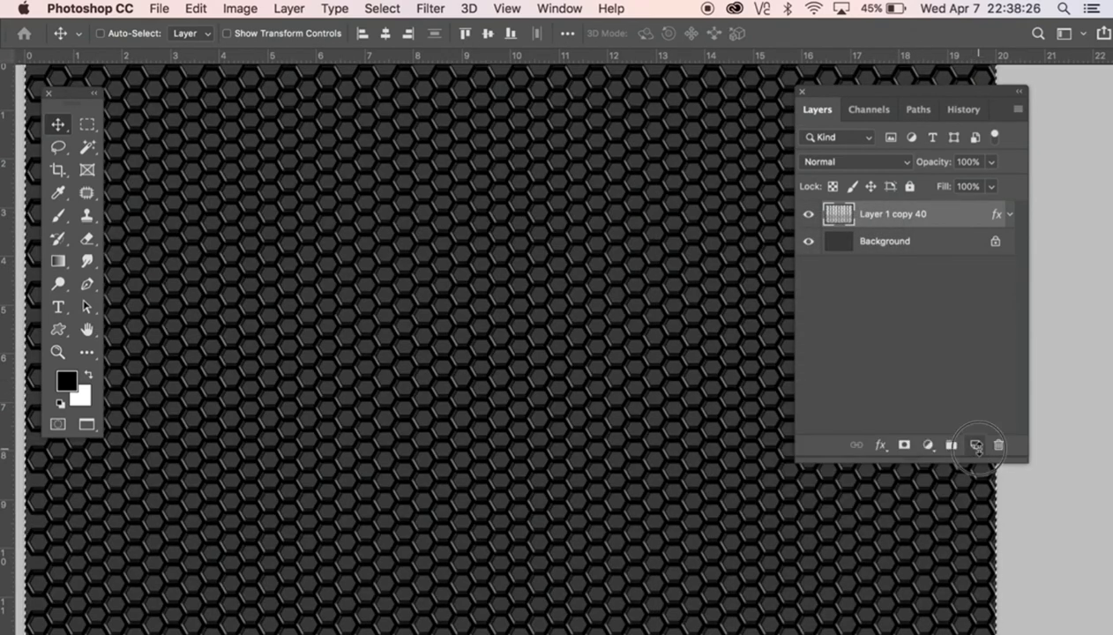
{"action": "left_click", "coordinate": [976, 448]}
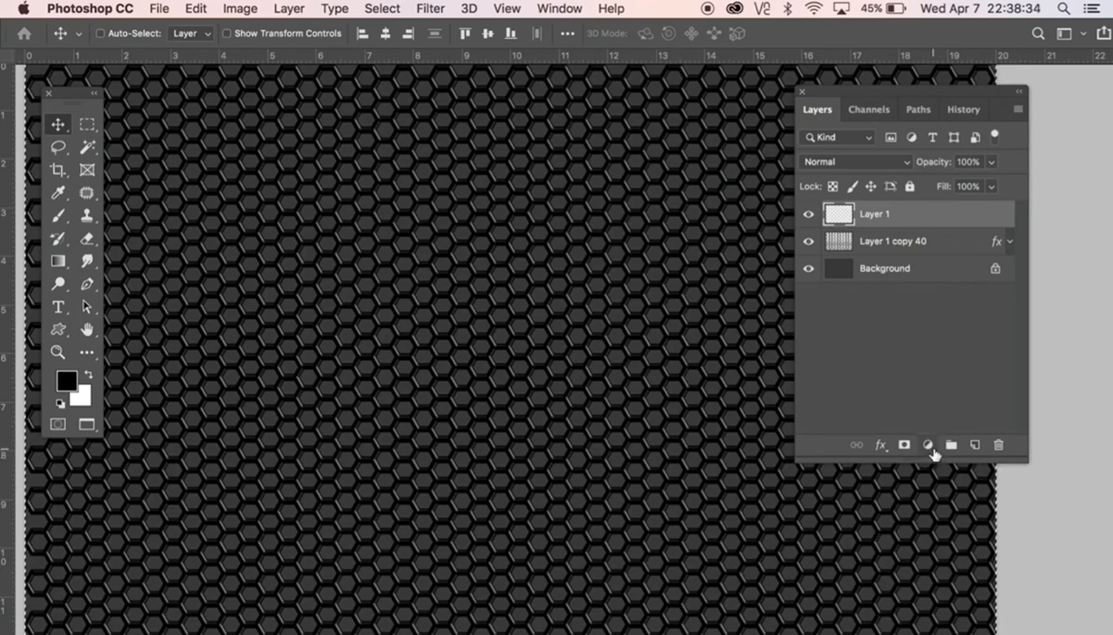
{"action": "left_click", "coordinate": [931, 448]}
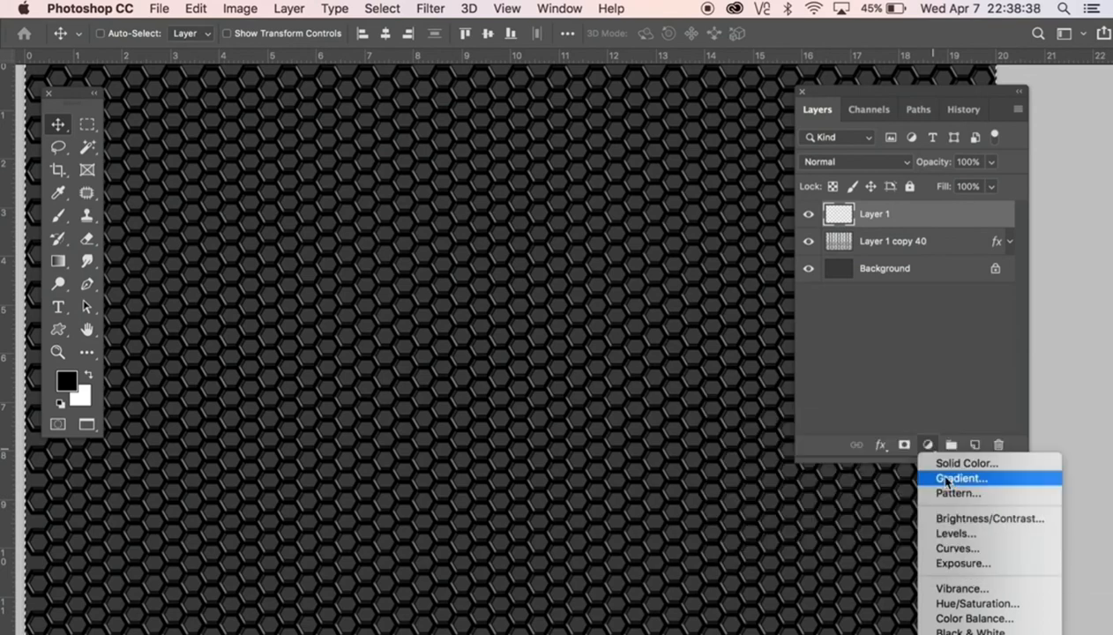
{"action": "left_click", "coordinate": [945, 479]}
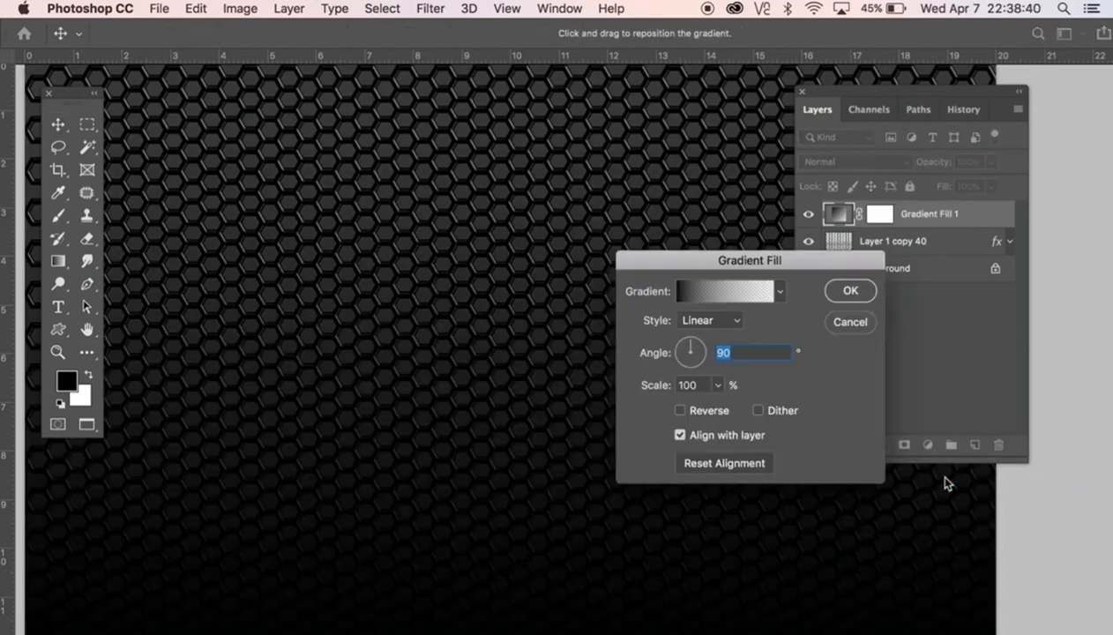
- Customize the fill's Blue, Red, Yellow gradient by placing the red stop at 0% and the blue stop at 49%, keeping yellow last
{"action": "left_click", "coordinate": [710, 297]}
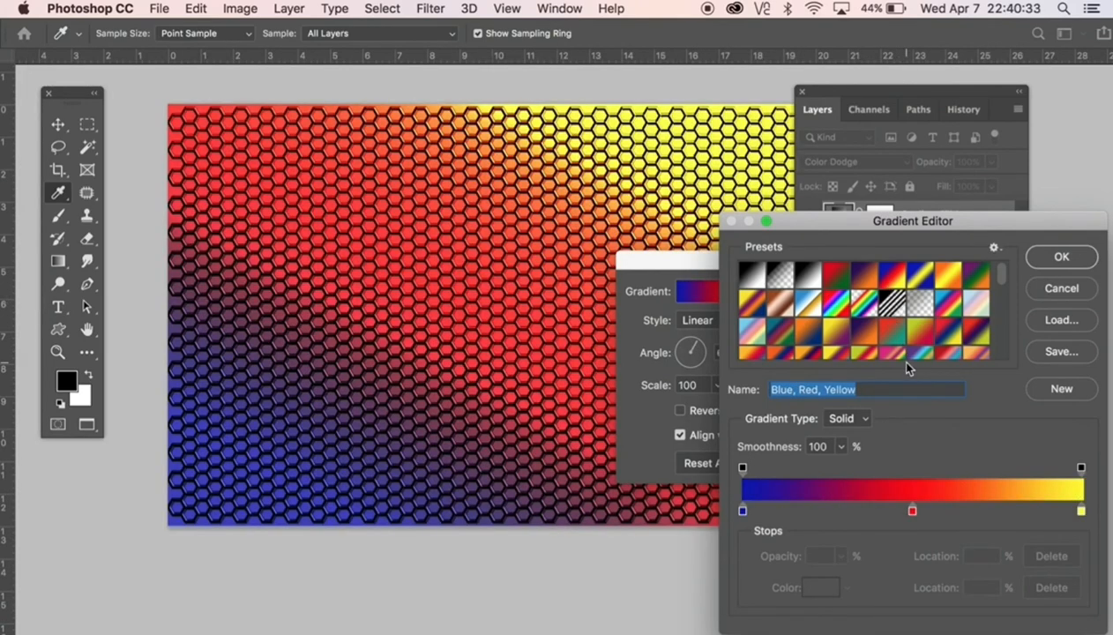
{"action": "left_click_drag", "start_coordinate": [912, 512], "coordinate": [814, 513]}
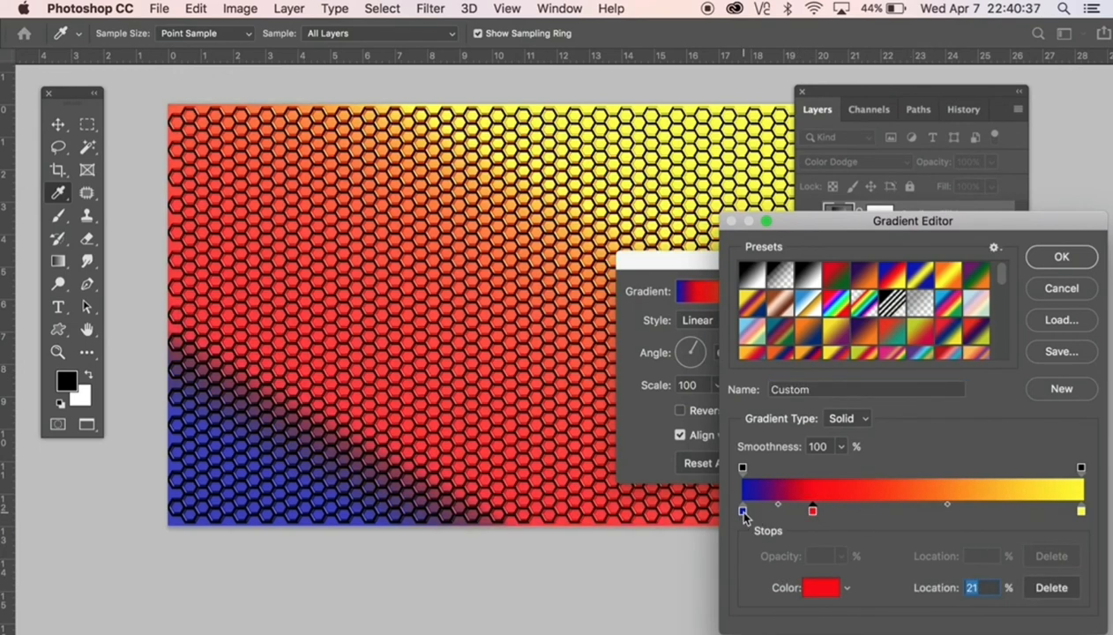
{"action": "left_click_drag", "start_coordinate": [744, 512], "coordinate": [901, 517]}
{"action": "left_click_drag", "start_coordinate": [814, 514], "coordinate": [746, 521]}
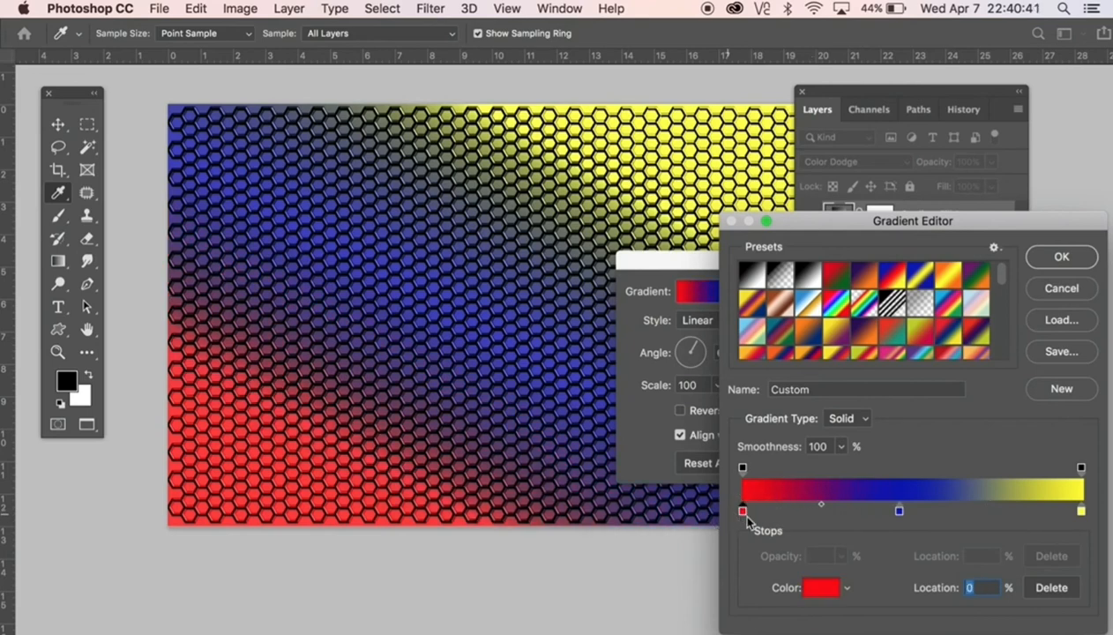
{"action": "mouse_move", "coordinate": [900, 513]}
{"action": "left_mouse_down"}
{"action": "mouse_move", "coordinate": [927, 518]}
{"action": "mouse_move", "coordinate": [916, 514]}
{"action": "left_mouse_up"}
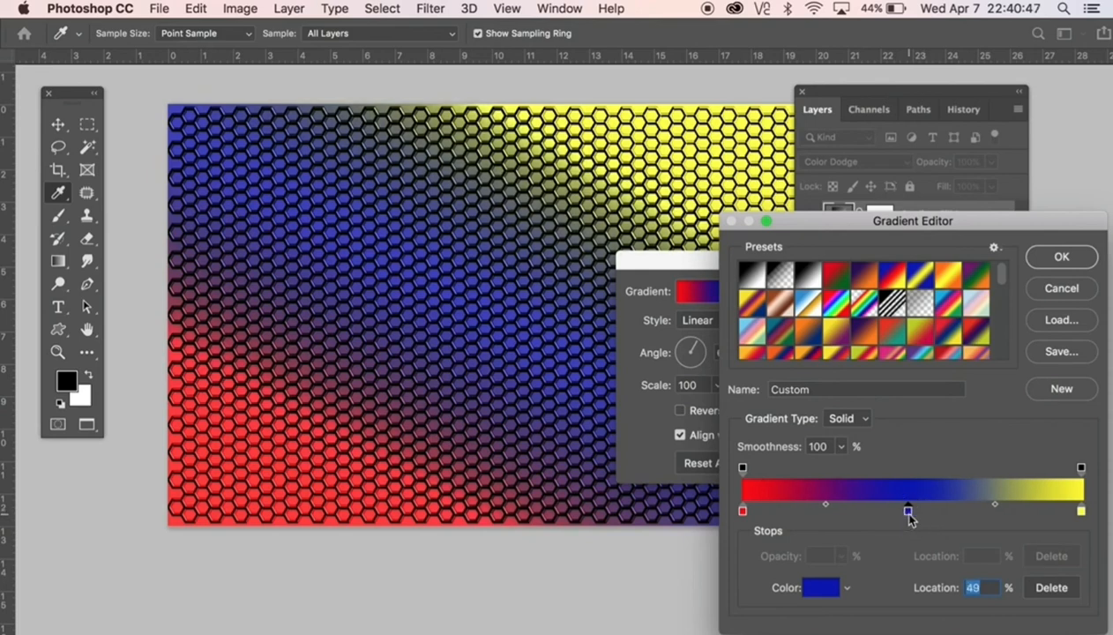
{"action": "left_click", "coordinate": [1063, 257]}
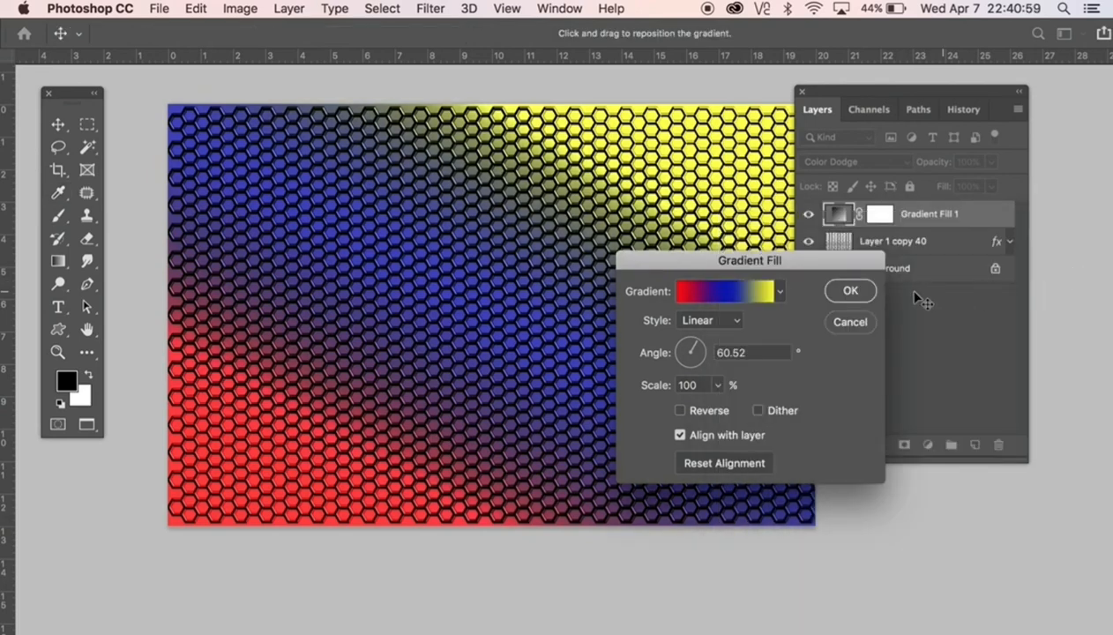
{"action": "left_click", "coordinate": [853, 292]}
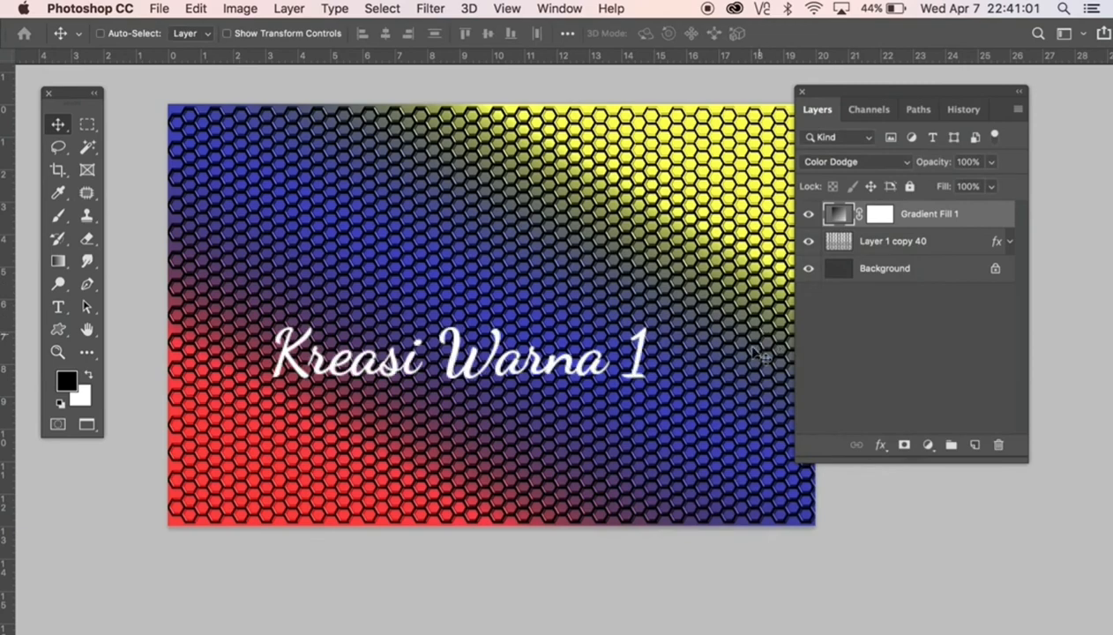
- Hide the Gradient Fill 1 layer and add a second gradient fill on a new layer above it
{"action": "left_click", "coordinate": [537, 325]}
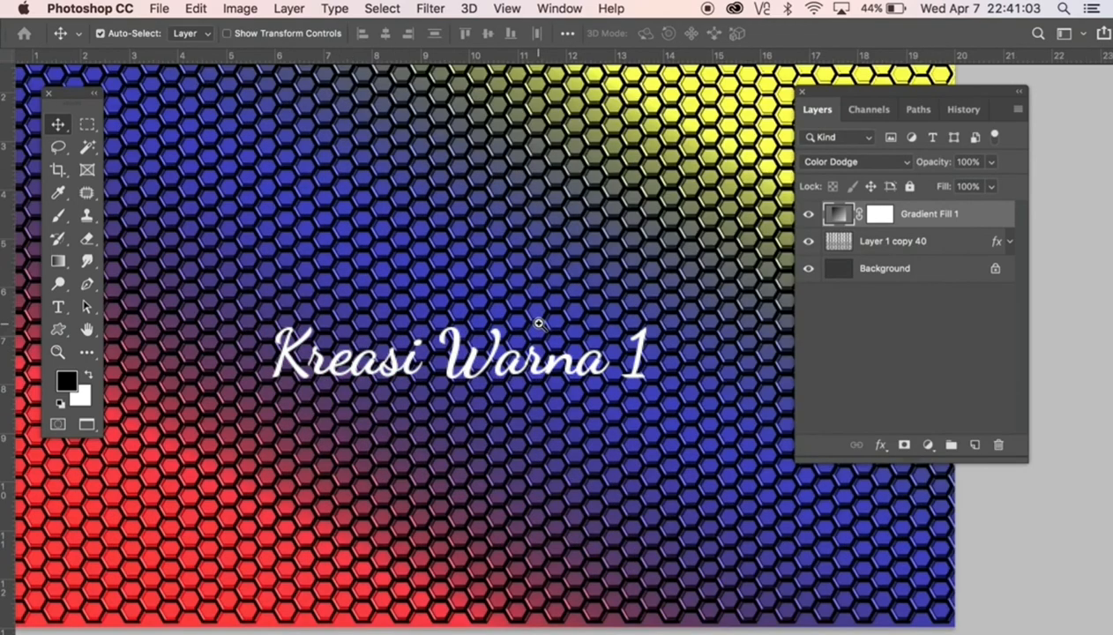
{"action": "left_click_drag", "start_coordinate": [547, 329], "coordinate": [631, 407]}
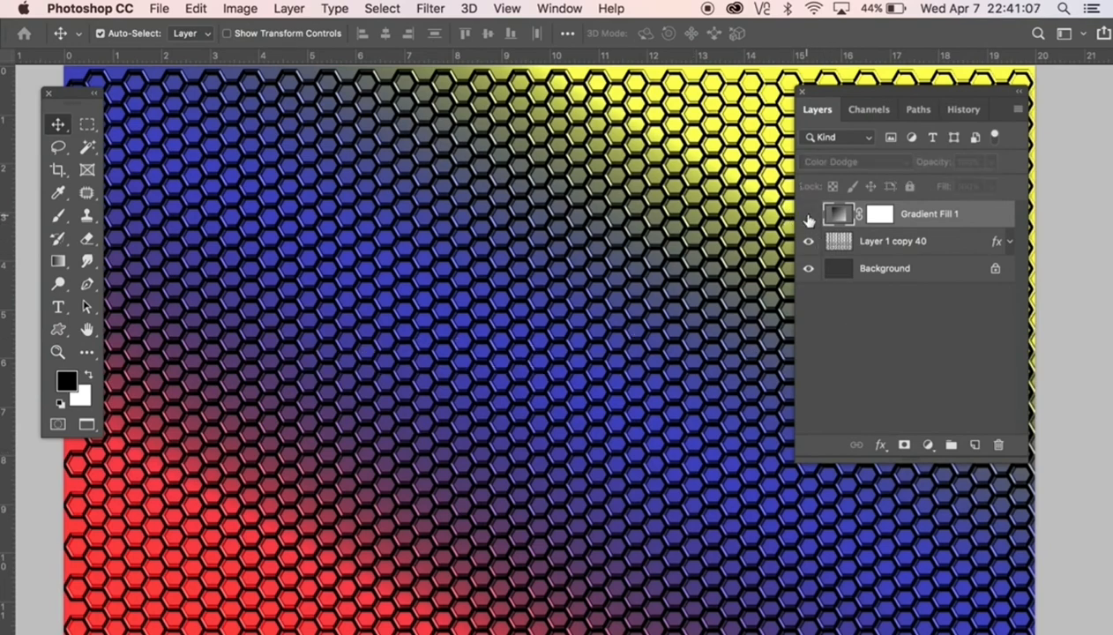
{"action": "left_click", "coordinate": [809, 217]}
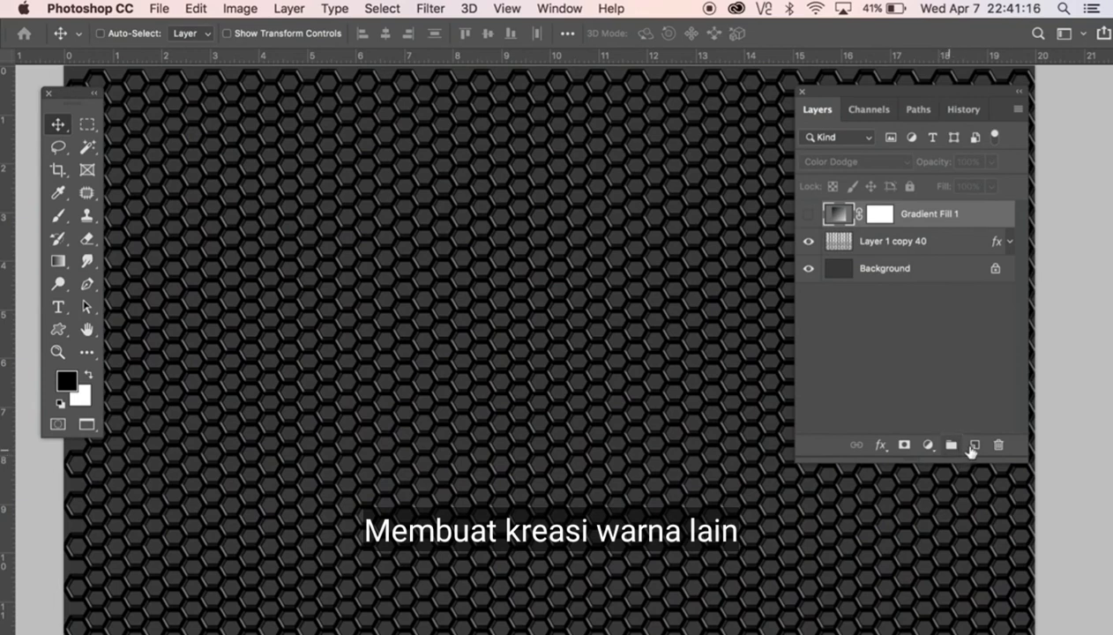
{"action": "left_click", "coordinate": [976, 447]}
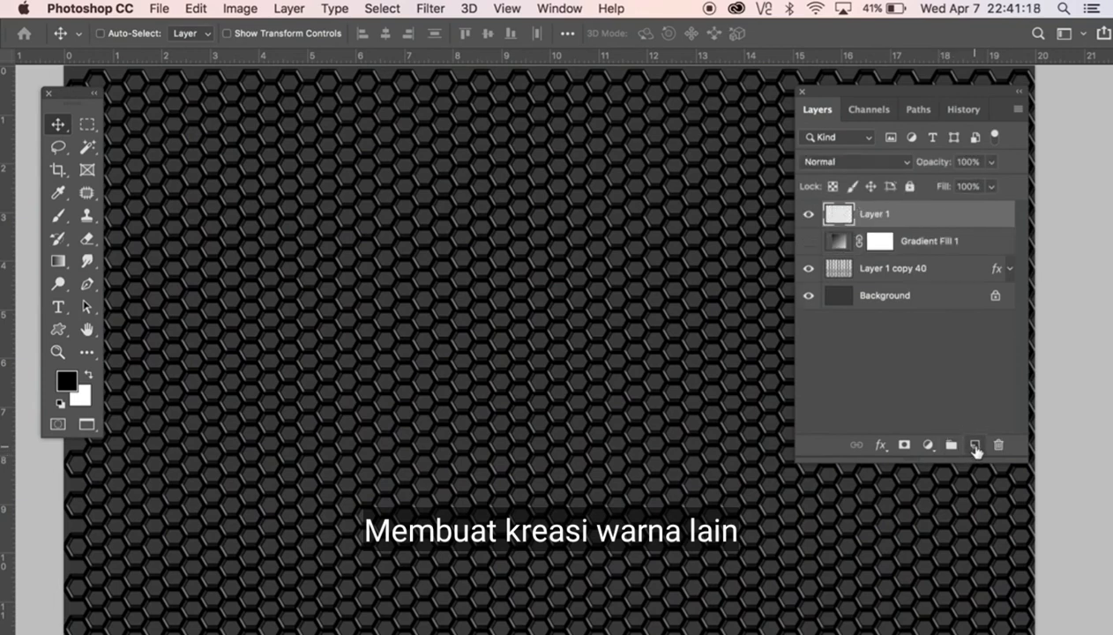
{"action": "left_click", "coordinate": [929, 446]}
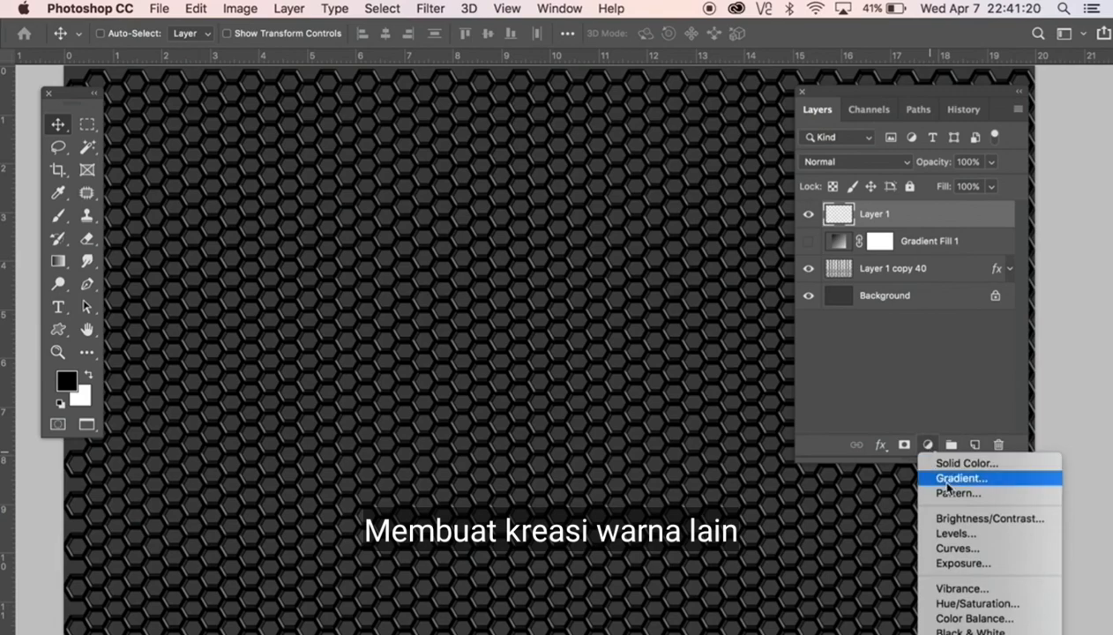
{"action": "left_click", "coordinate": [948, 481]}
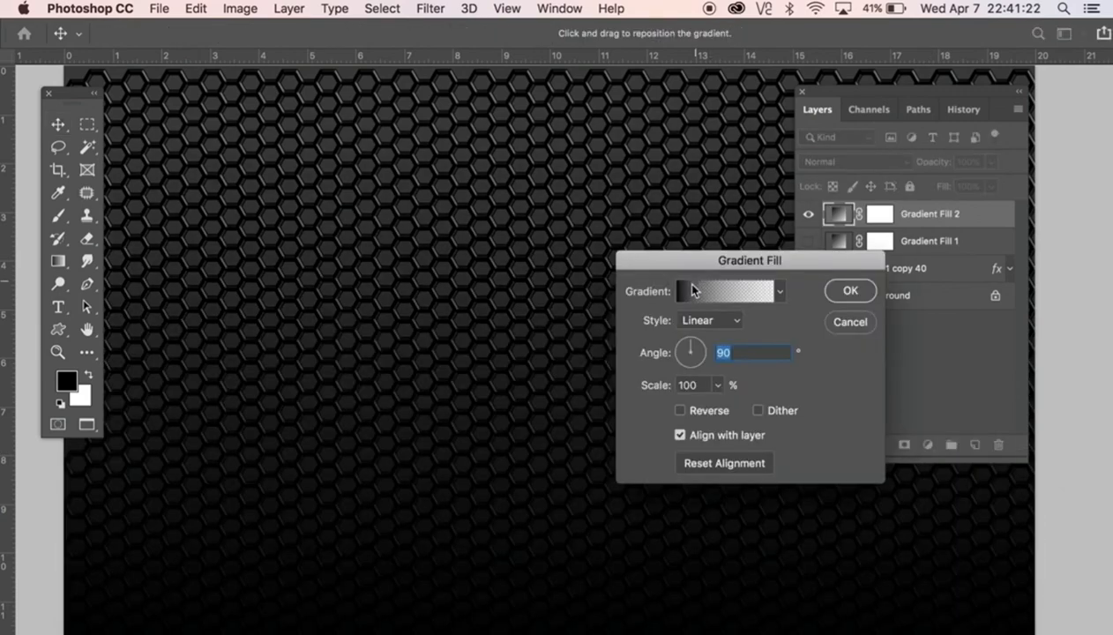
- Set the second gradient fill to run from green #02991f at 0% to blue at a 90° angle
{"action": "left_click", "coordinate": [717, 303]}
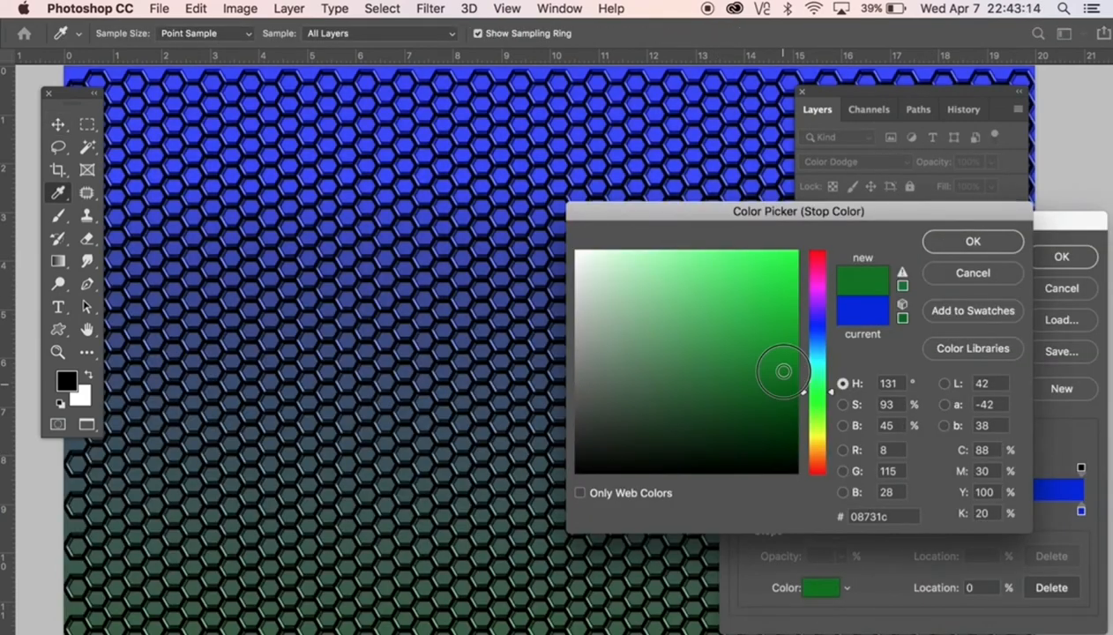
{"action": "left_click_drag", "start_coordinate": [785, 369], "coordinate": [794, 338]}
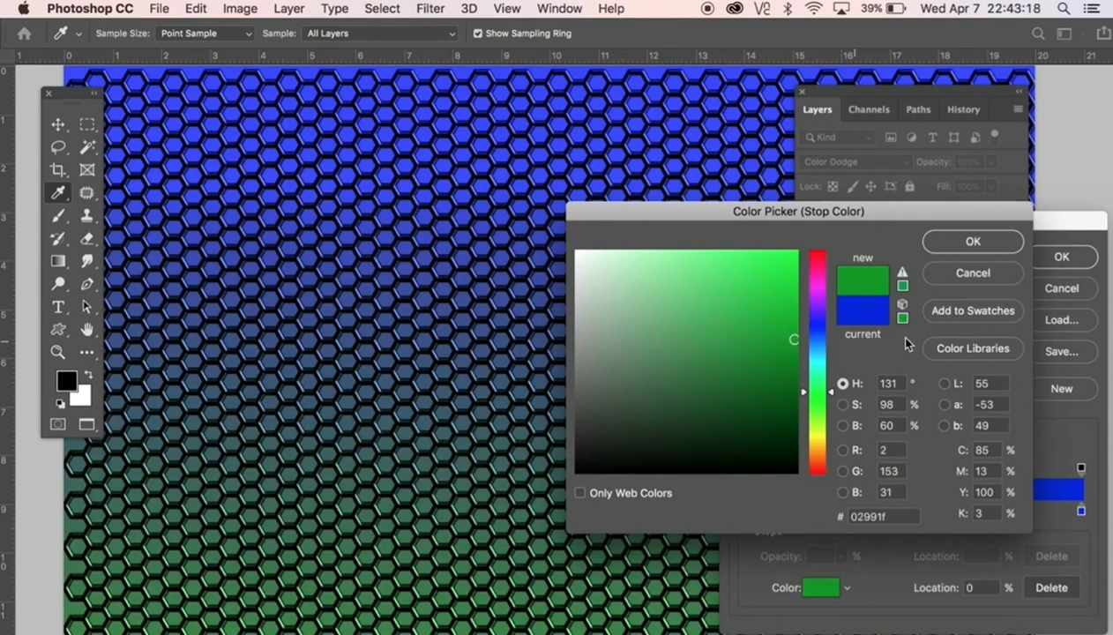
{"action": "left_click", "coordinate": [966, 242]}
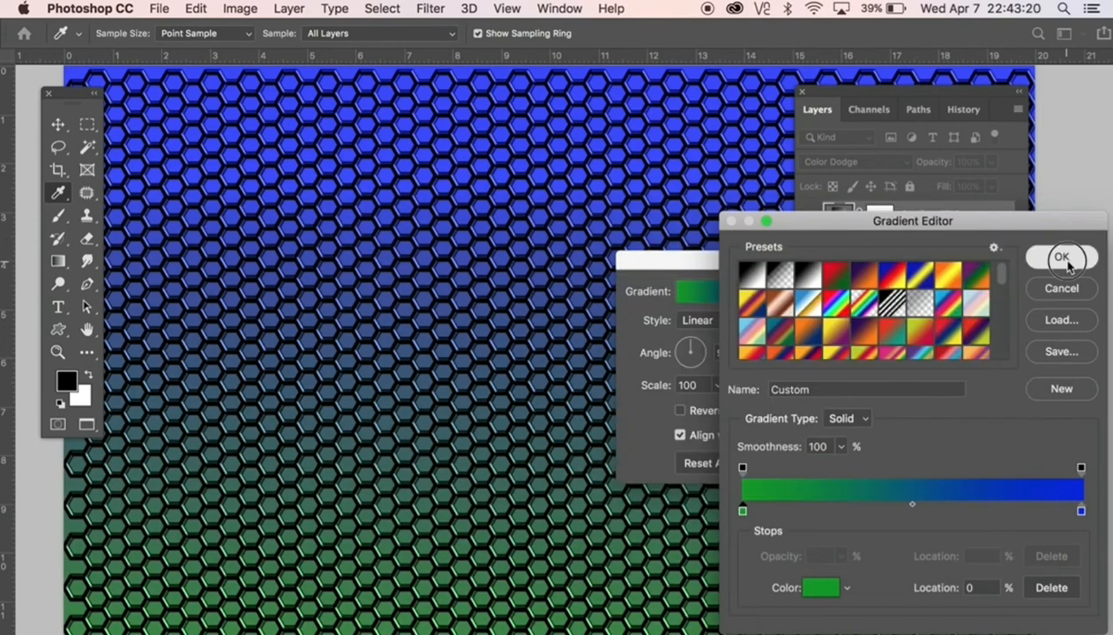
{"action": "left_click", "coordinate": [1061, 257]}
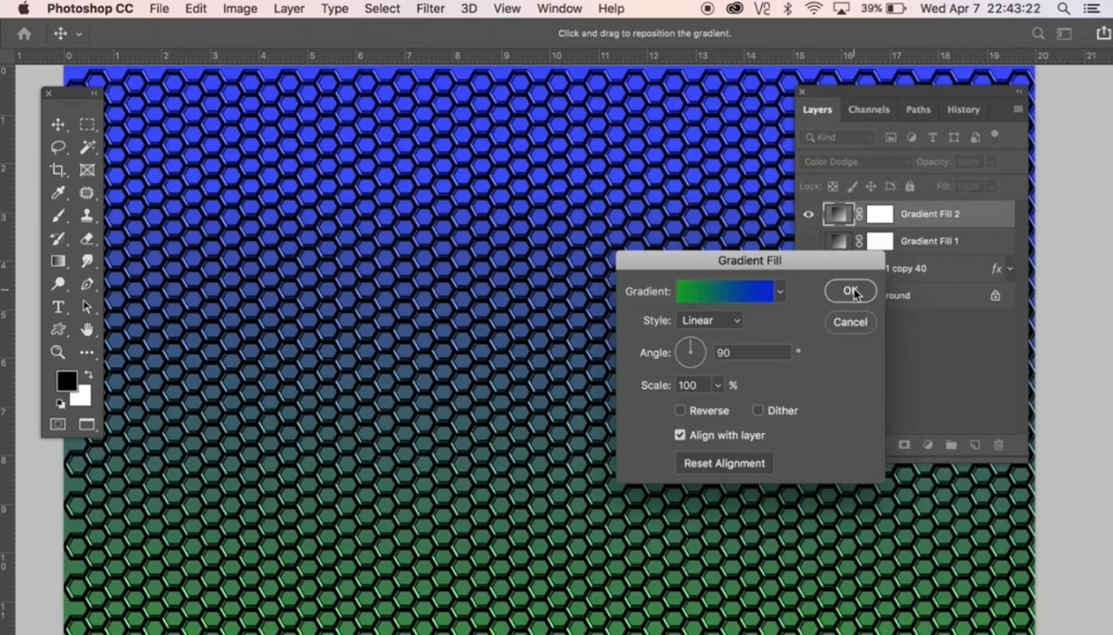
{"action": "key", "text": "Return"}
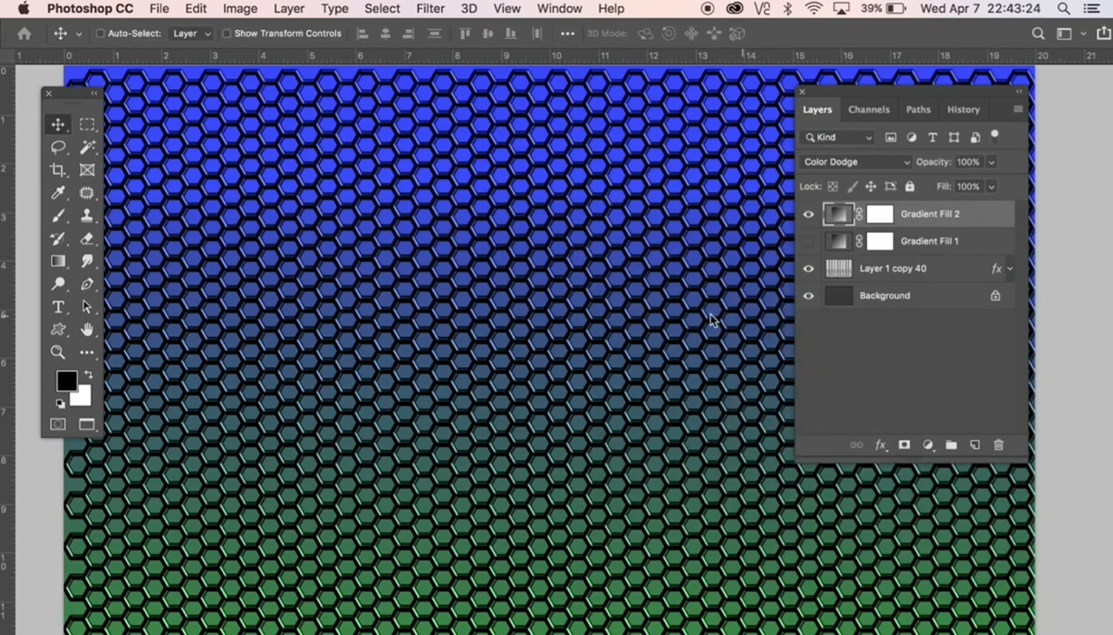
- Hide the Gradient Fill 2 layer and merge the Layer 1 copy 40 hexagon layer into the Background
{"action": "left_click", "coordinate": [809, 215]}
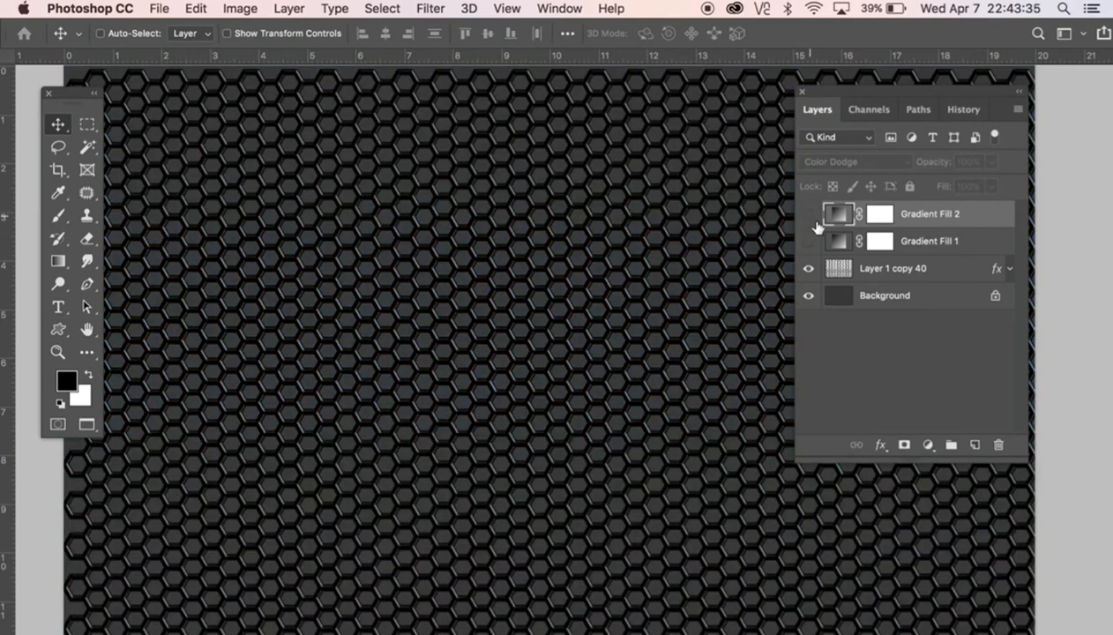
{"action": "left_click", "coordinate": [892, 272]}
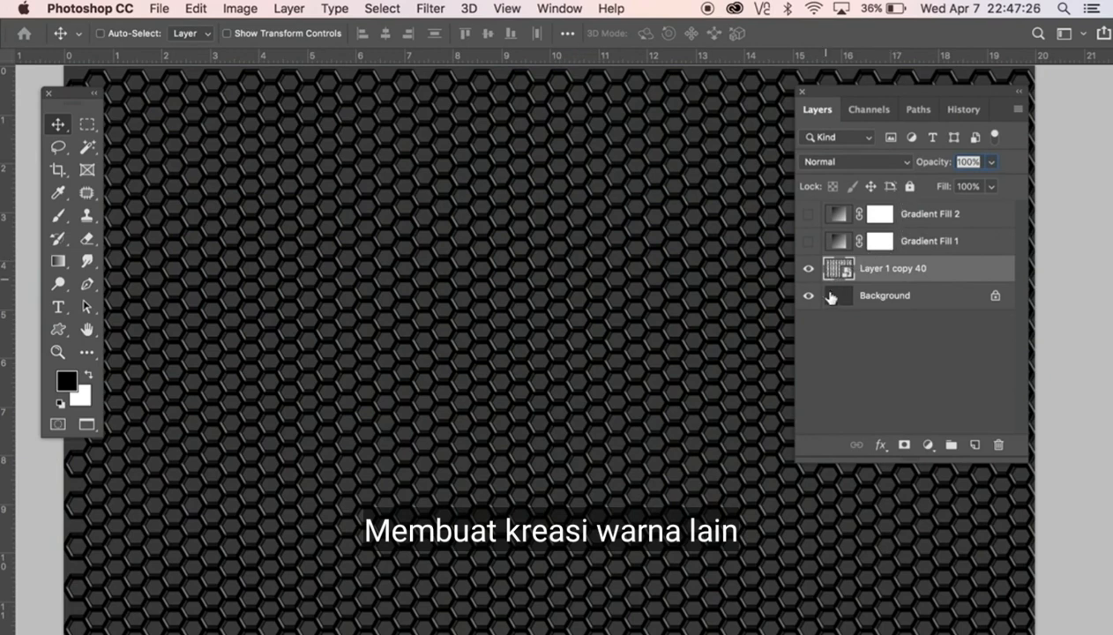
{"action": "left_click", "coordinate": [891, 298], "text": "shift"}
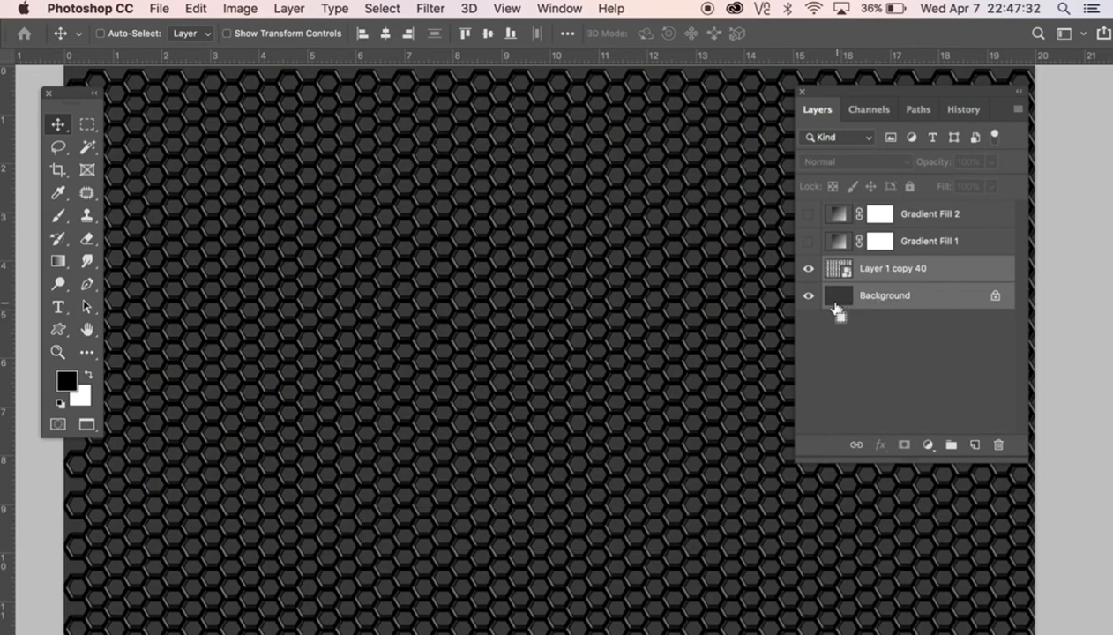
{"action": "key", "text": "super+e"}
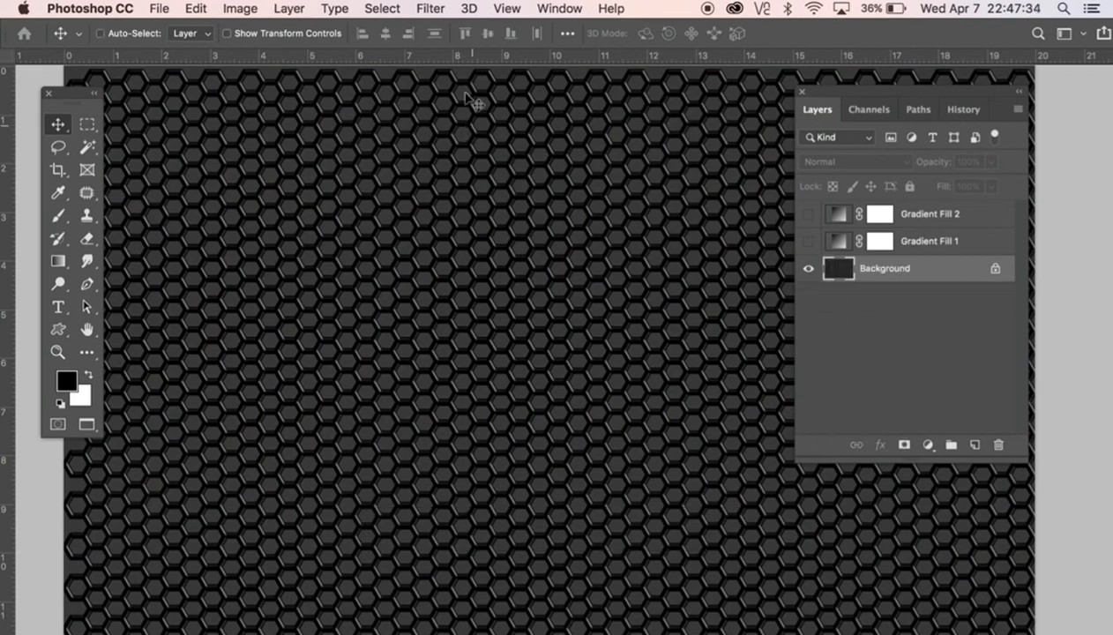
- Start the Lighting Effects filter on the Background with a blue spot light and narrow its ellipse
{"action": "left_click", "coordinate": [430, 9]}
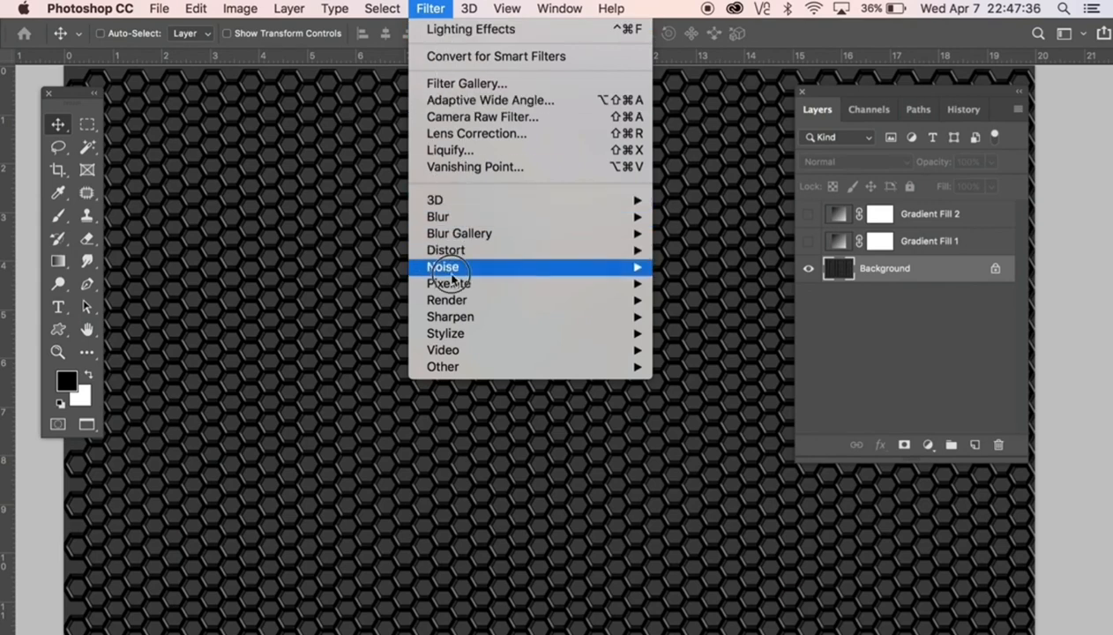
{"action": "mouse_move", "coordinate": [447, 300]}
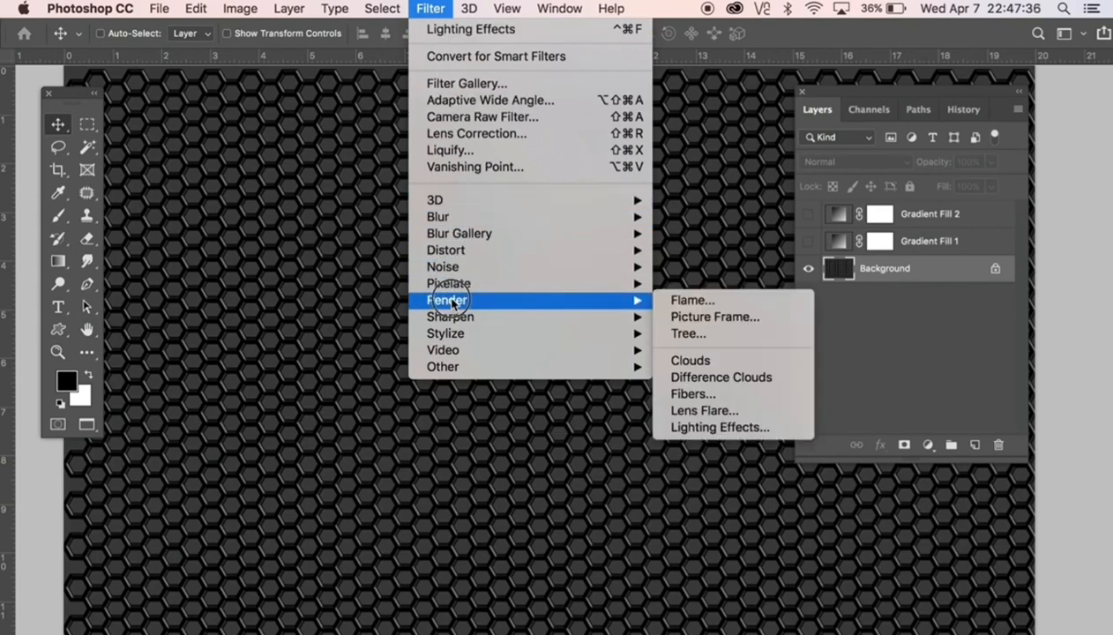
{"action": "left_click", "coordinate": [706, 427]}
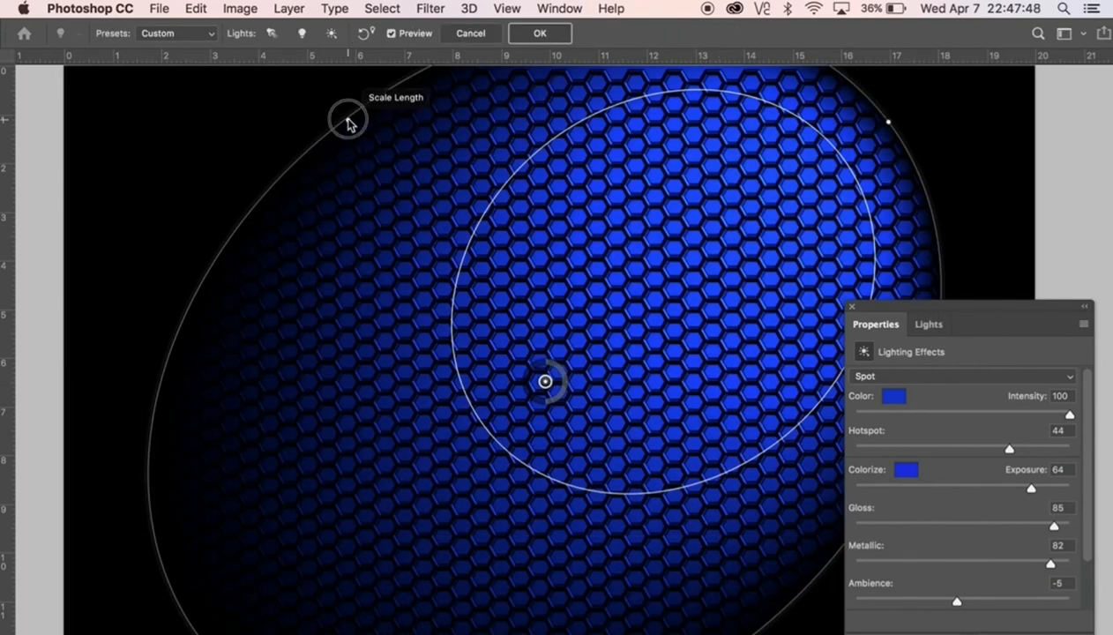
{"action": "left_click_drag", "start_coordinate": [350, 129], "coordinate": [363, 168]}
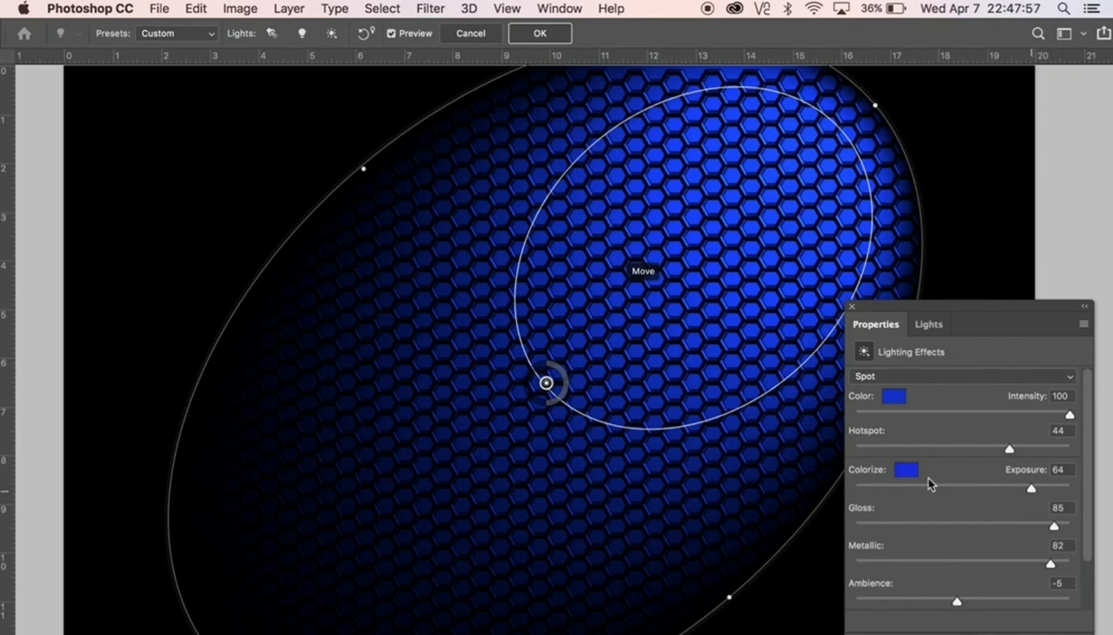
- Set the light's Colorize color to pale blue (H 239, S 31, B 95), raise Ambience to 100 and apply the filter
{"action": "left_click", "coordinate": [904, 472]}
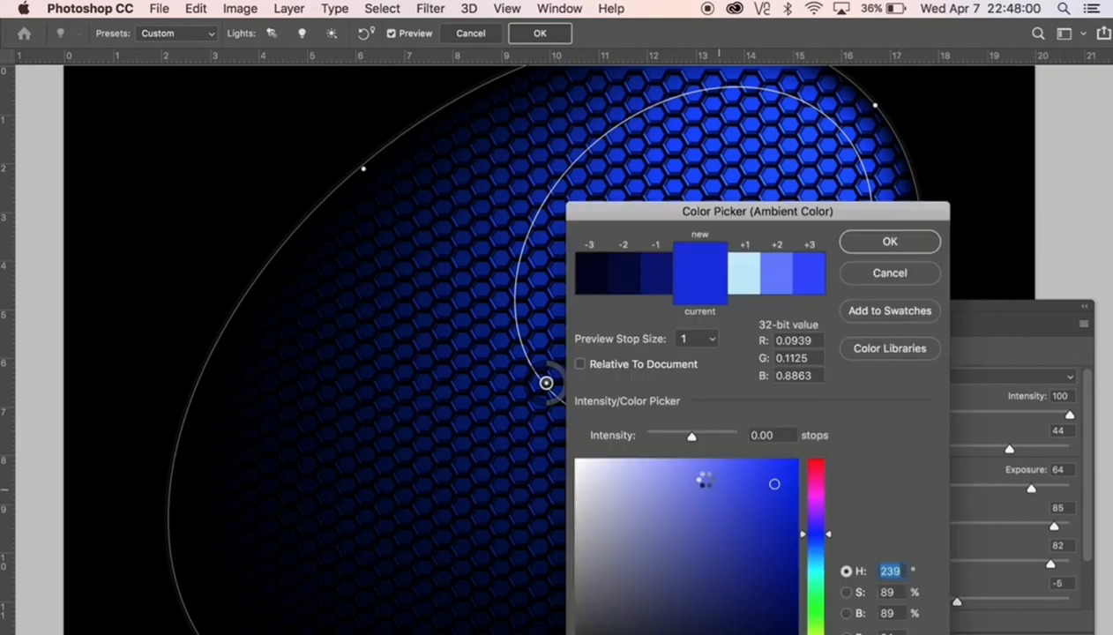
{"action": "left_click", "coordinate": [704, 479]}
{"action": "left_click", "coordinate": [645, 469]}
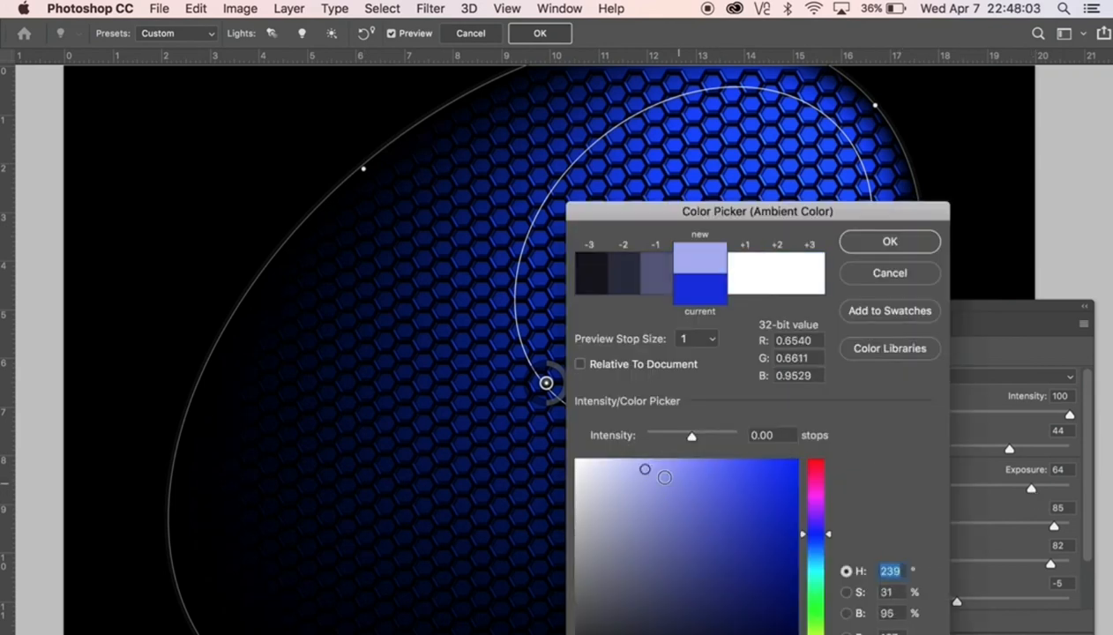
{"action": "left_click", "coordinate": [858, 244]}
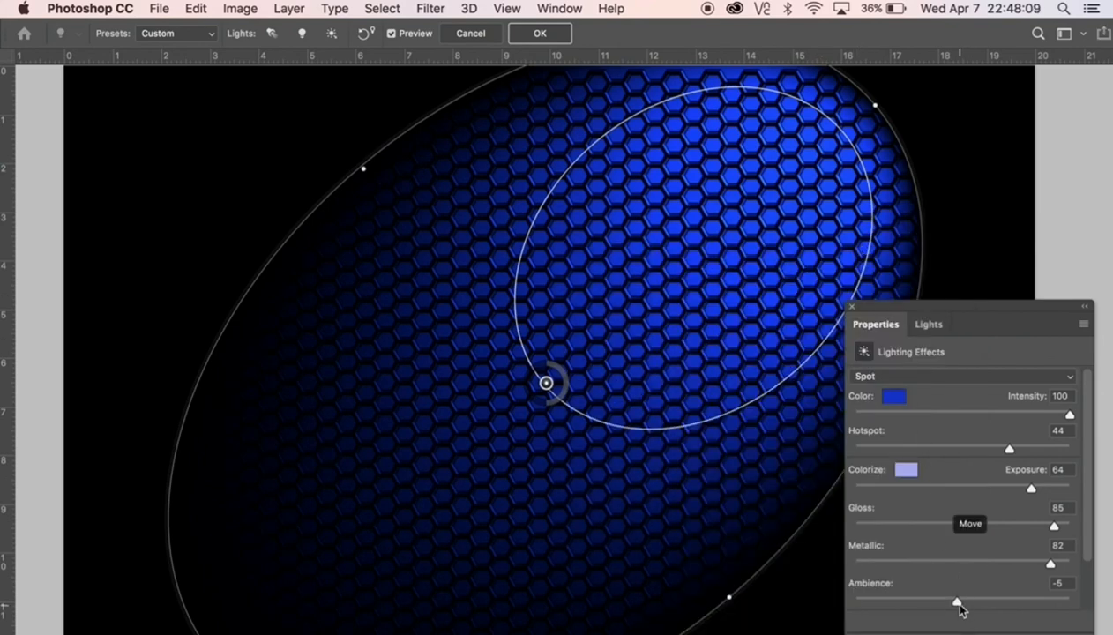
{"action": "left_click_drag", "start_coordinate": [959, 605], "coordinate": [1088, 585]}
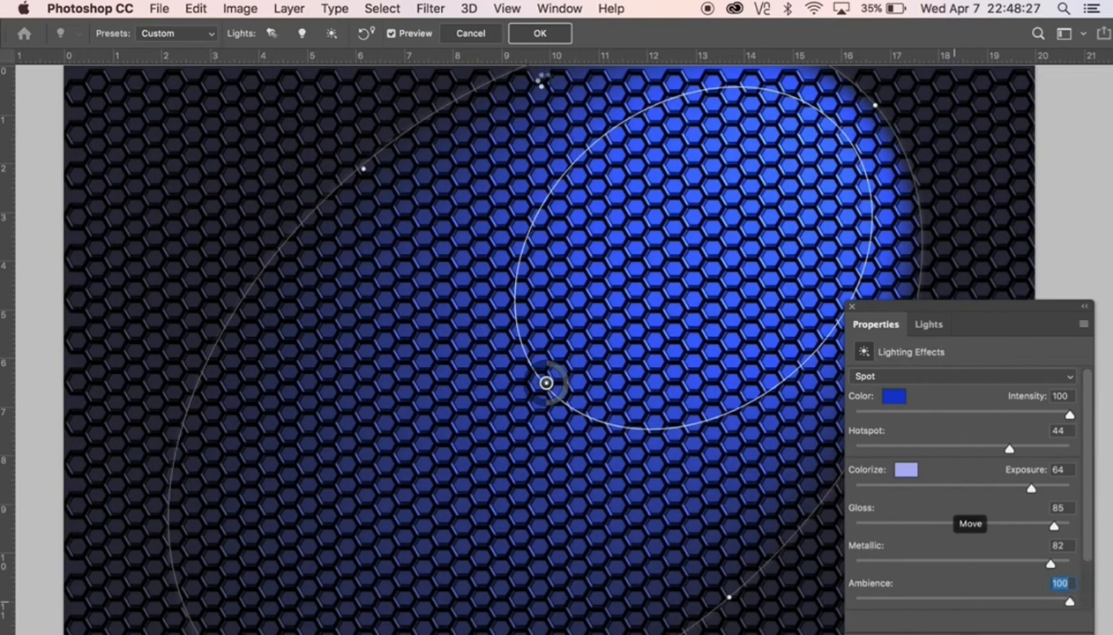
{"action": "left_click", "coordinate": [539, 33]}
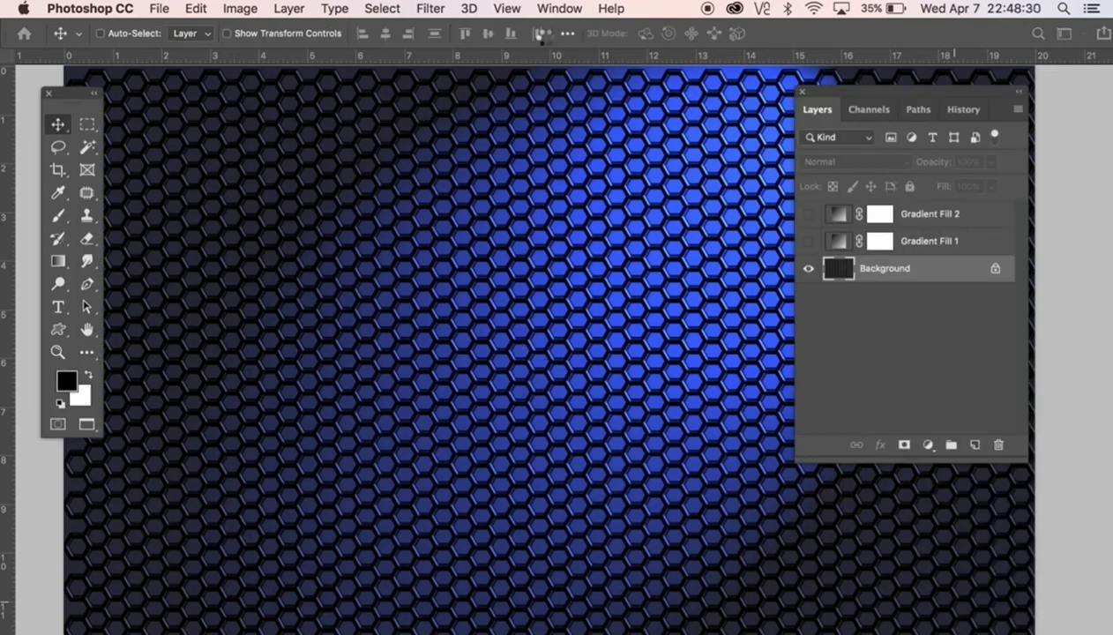